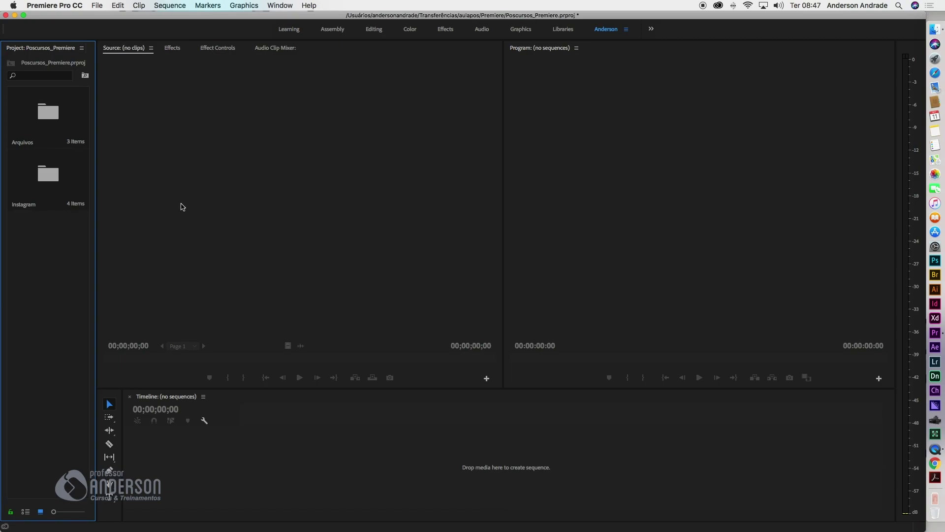
Import planoaberto.mp4, planofechado.mp4 and ZOOM0040.MP3 from the Dilany folder, then deselect them.
double_click(93, 237)
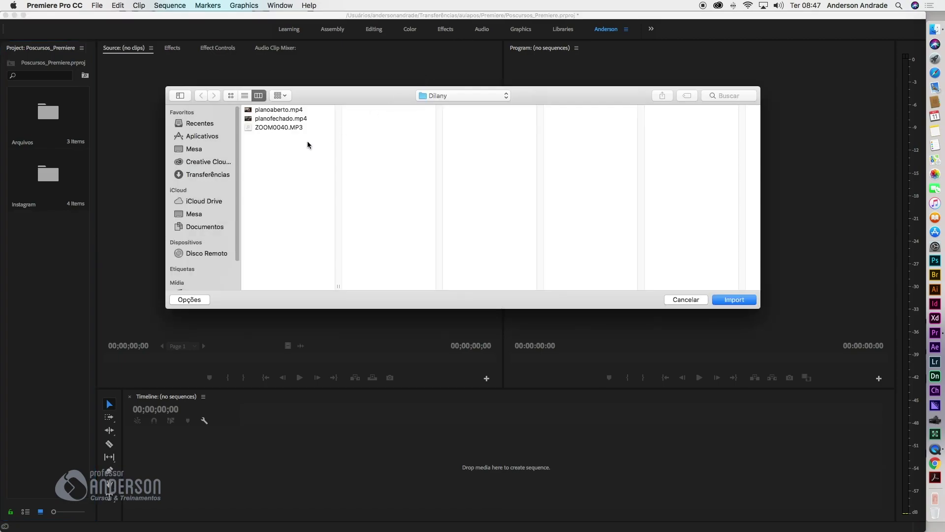
drag(309, 144, 296, 108)
click(733, 301)
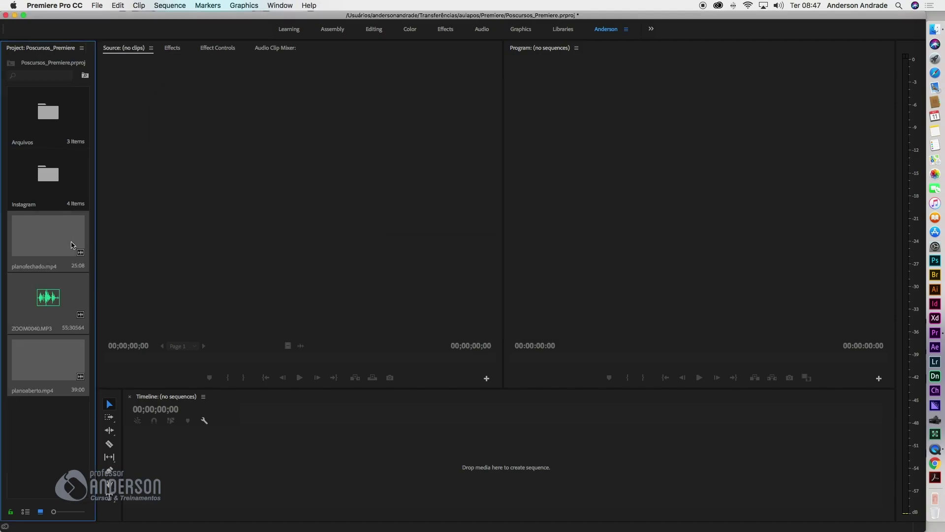
click(52, 440)
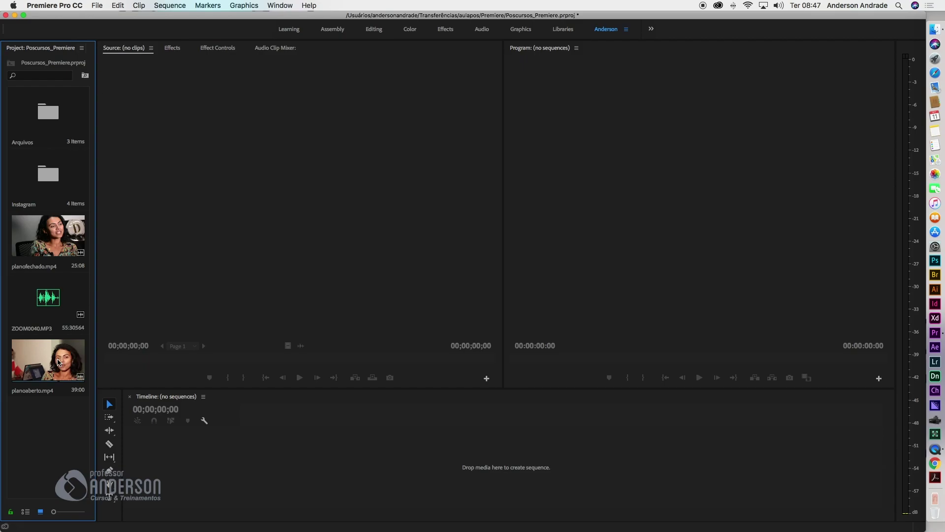
Build a sequence from planoaberto.mp4, enlarge the timeline, and rename the sequence 'Dilany Entrevista'.
drag(58, 362, 269, 453)
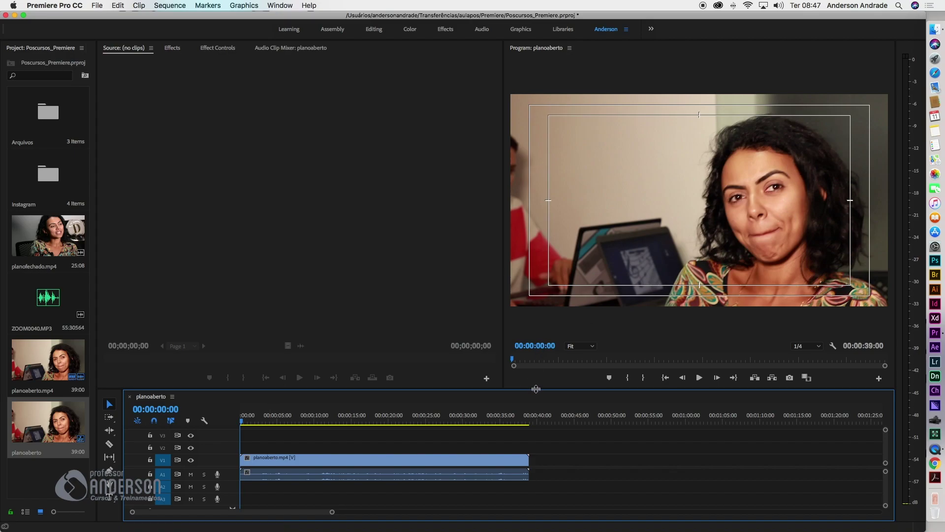
drag(536, 389, 538, 359)
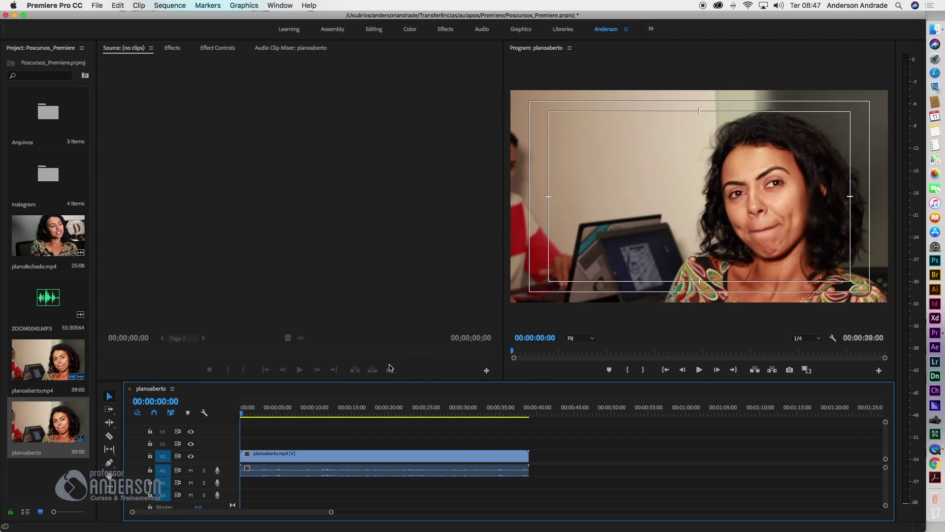
click(22, 452)
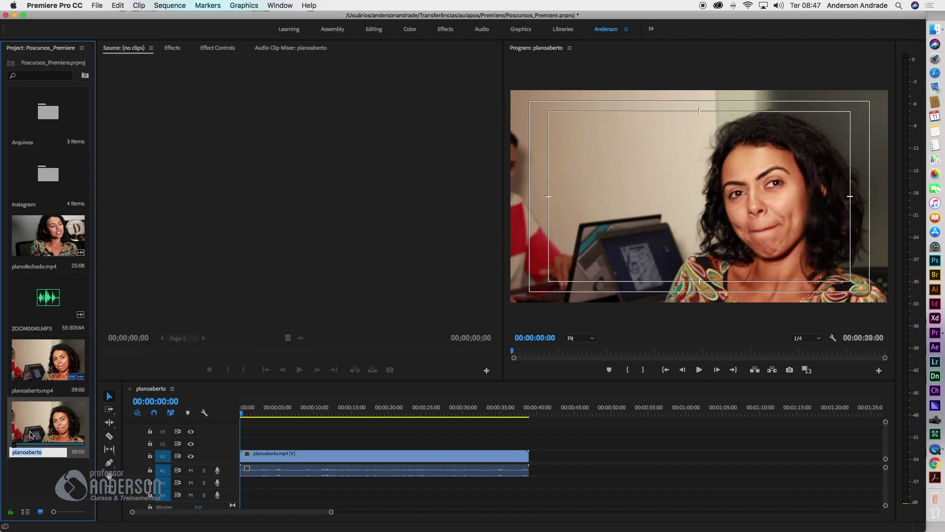
text(Dilany Entrevista)
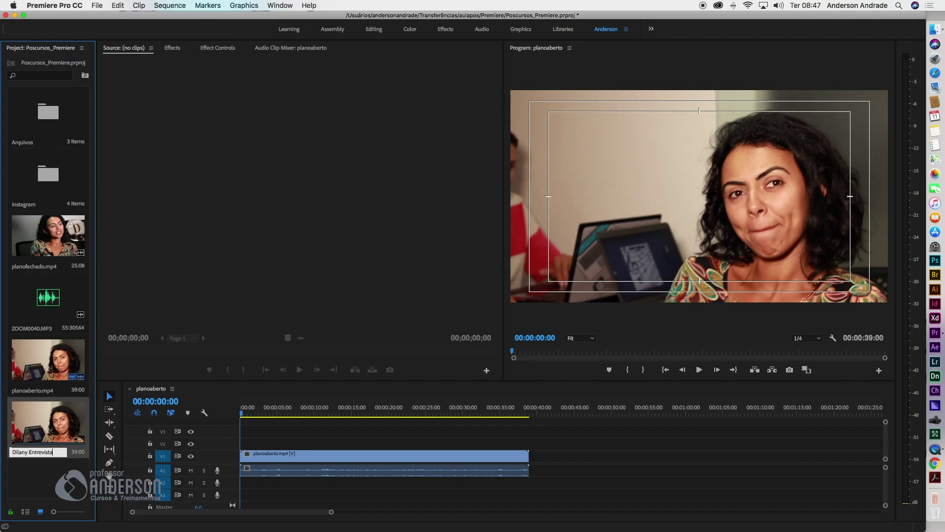
click(50, 475)
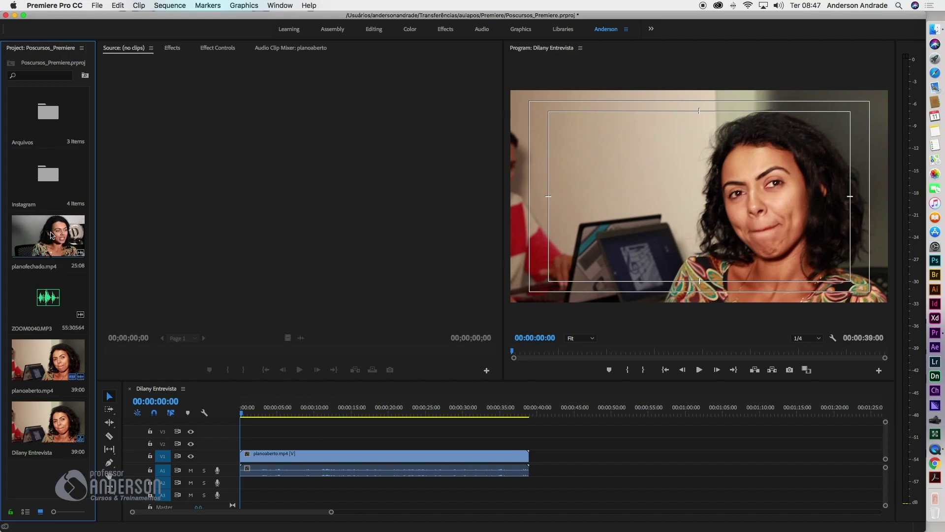
Place planofechado.mp4 on V2 and ZOOM0040.MP3 on A3, then synchronize all clips by audio.
drag(52, 236, 243, 446)
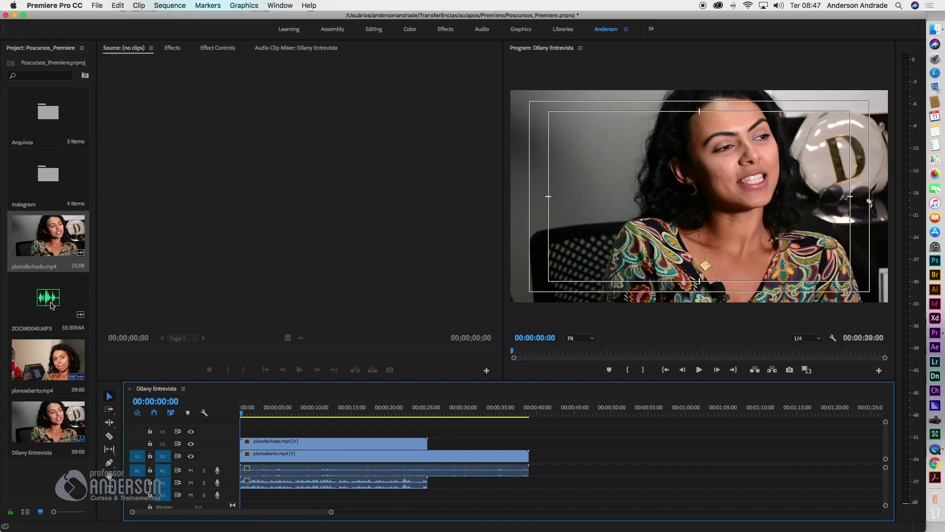
drag(50, 304, 241, 497)
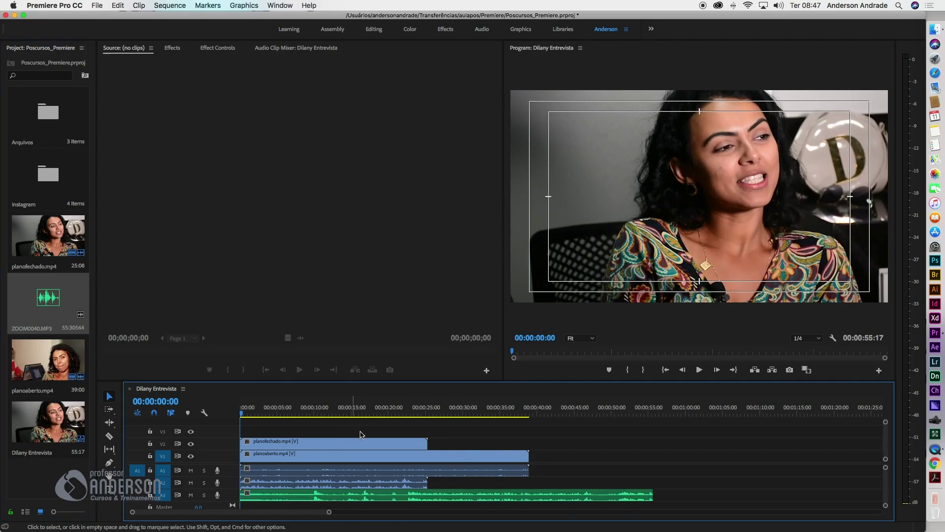
key(super+a)
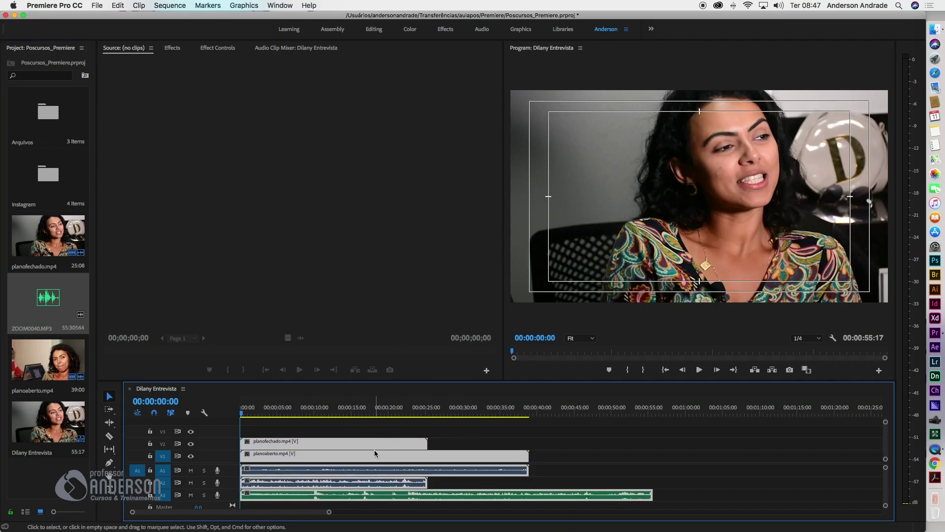
right_click(374, 450)
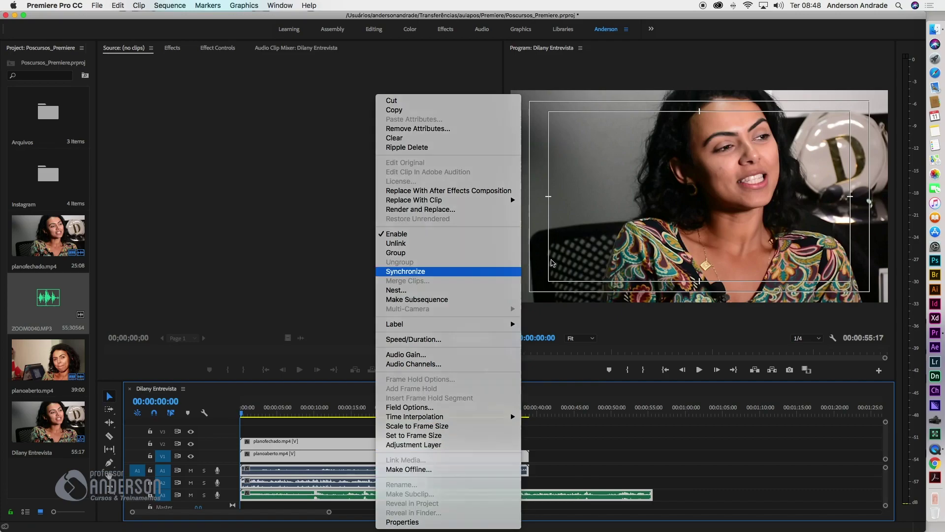
click(414, 274)
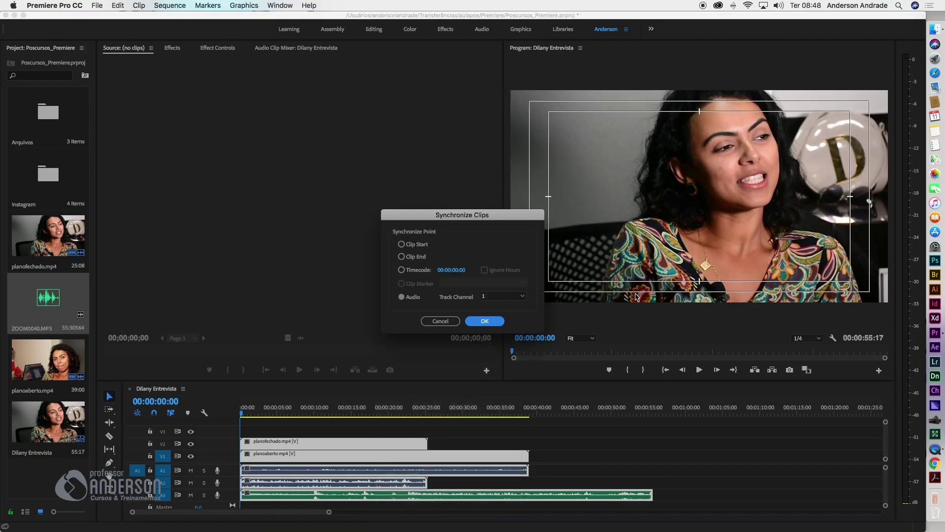
click(485, 321)
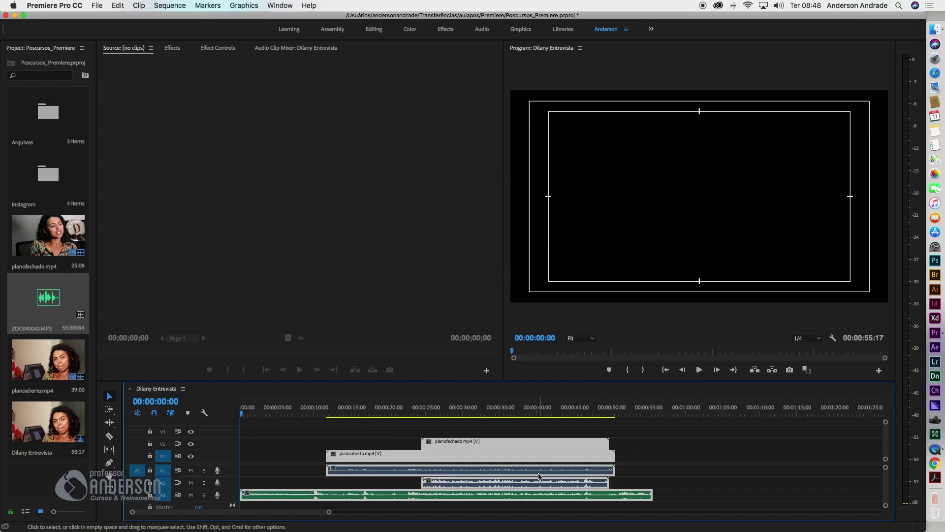
Cut all clips at 00:00:22:17, delete the pieces before it, and close the gap.
mouse_move(245, 414)
mouse_down()
mouse_move(439, 411)
mouse_move(410, 415)
mouse_up()
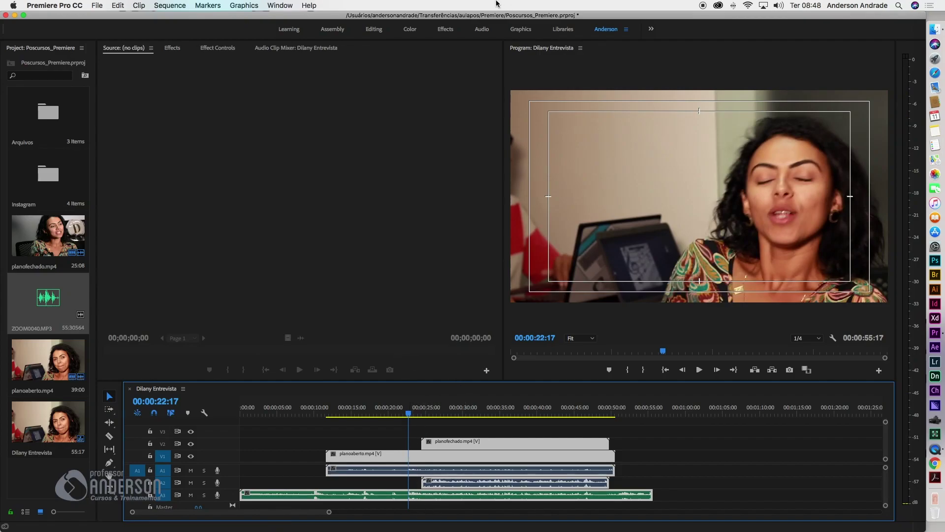
key(super+k)
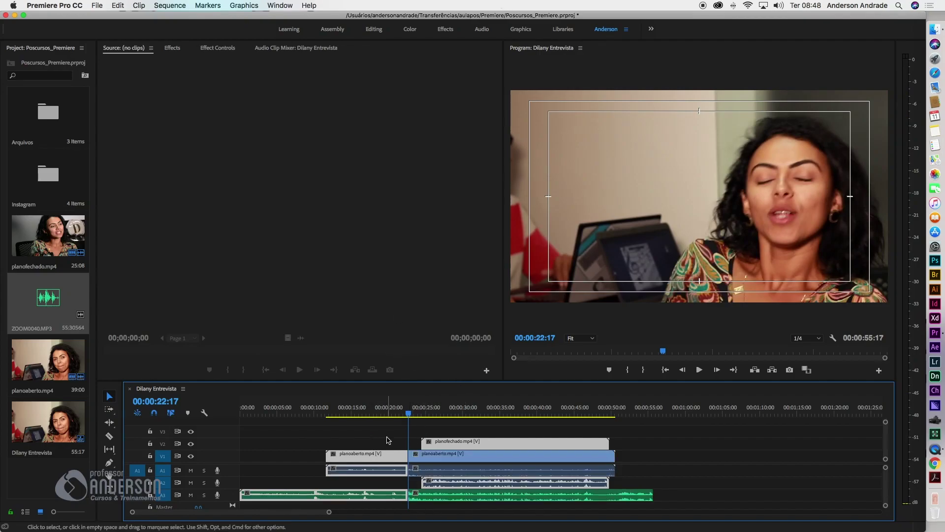
drag(375, 457, 381, 464)
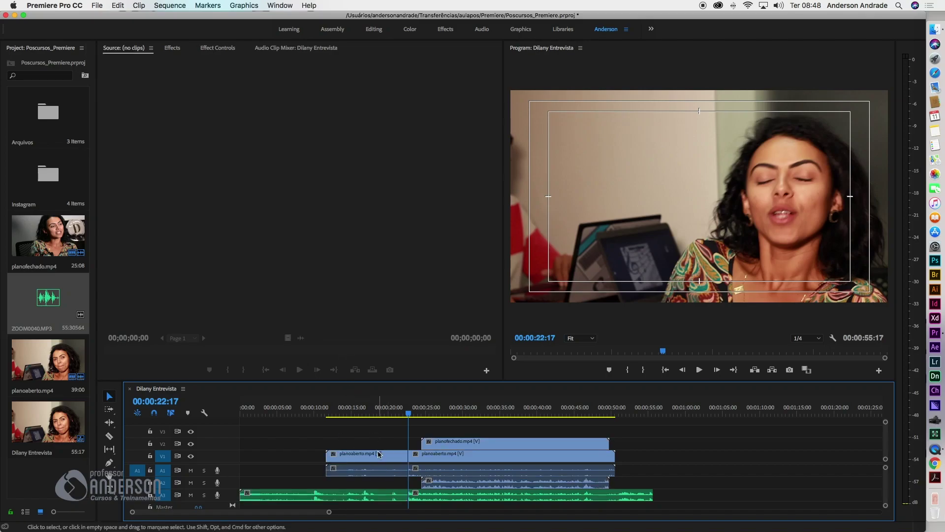
key(Delete)
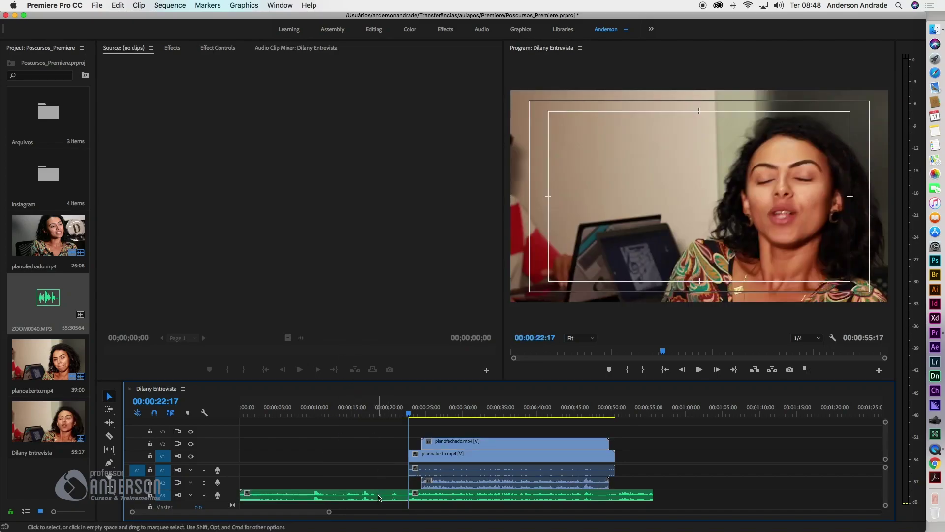
click(379, 499)
key(Delete)
click(375, 457)
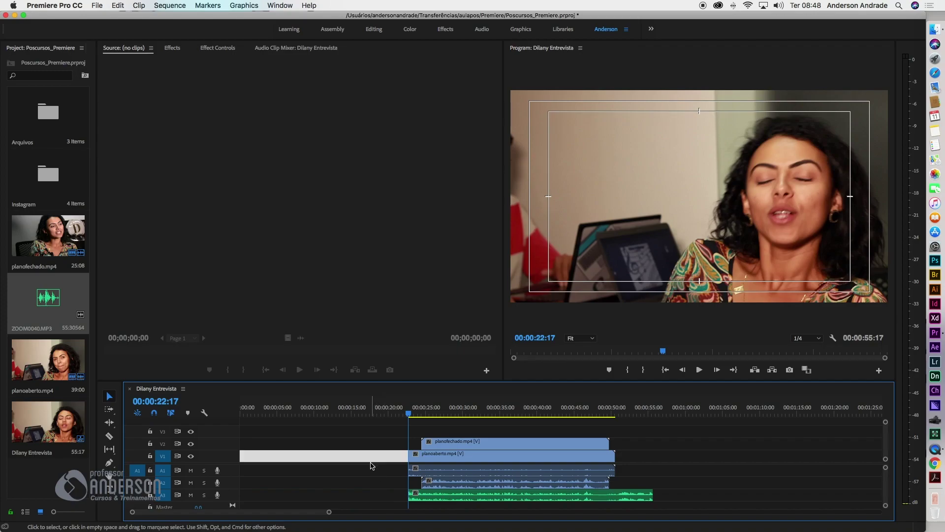
key(Delete)
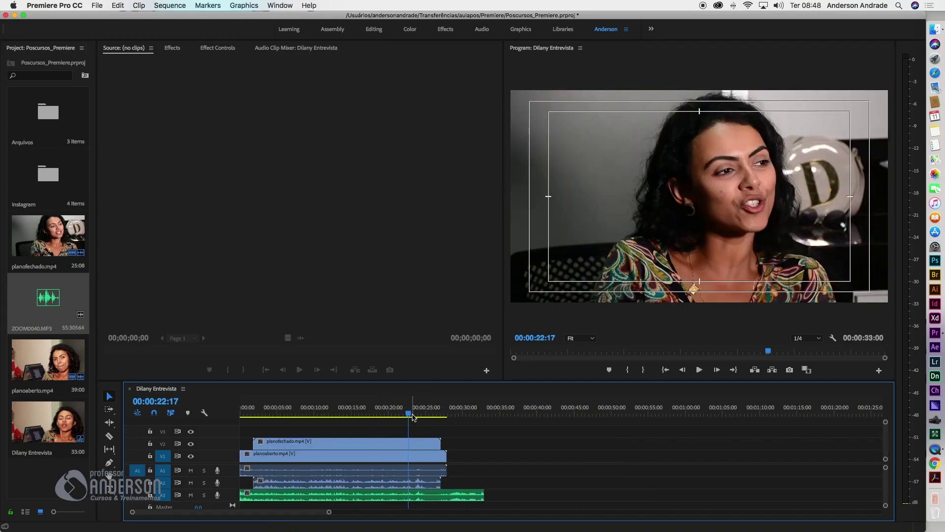
Cut all tracks at 00:00:25:02, delete everything after, and fit the sequence in view.
click(252, 416)
drag(246, 423, 440, 432)
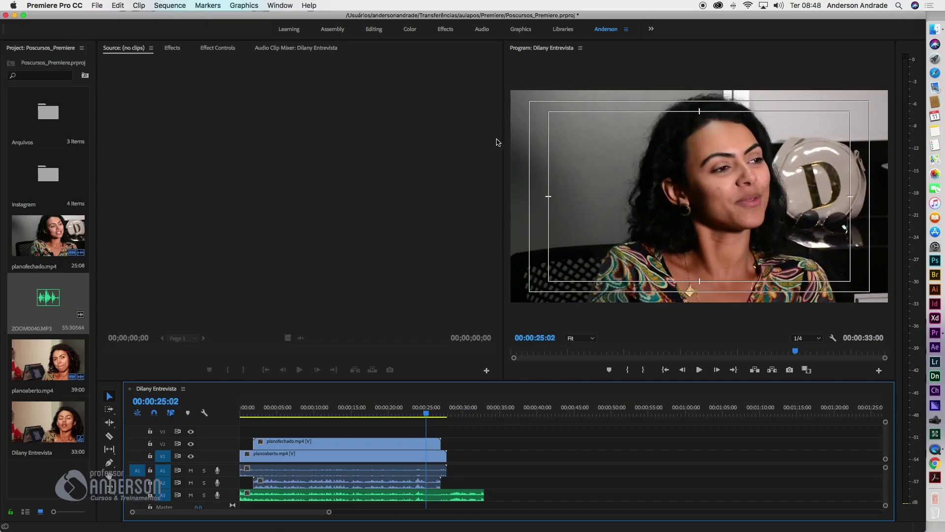
key(shift+super+k)
drag(450, 435, 452, 495)
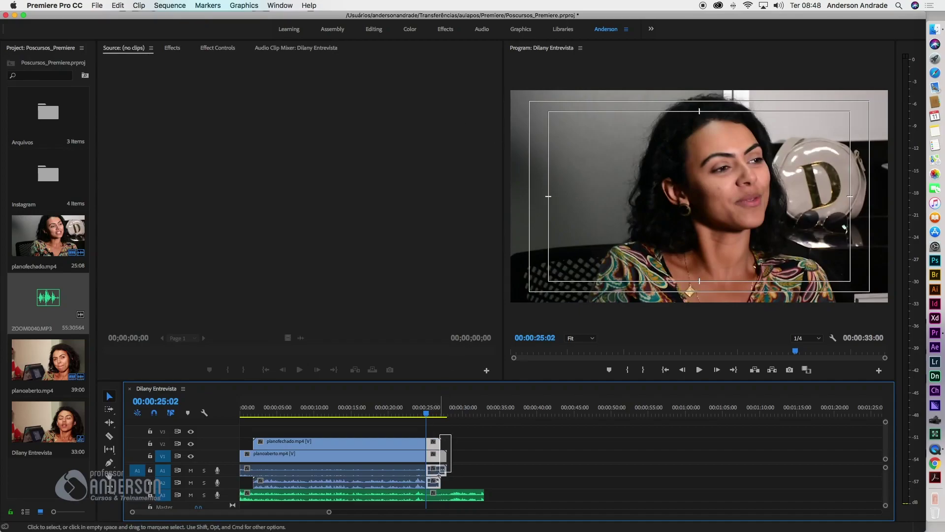
key(Delete)
key(backslash)
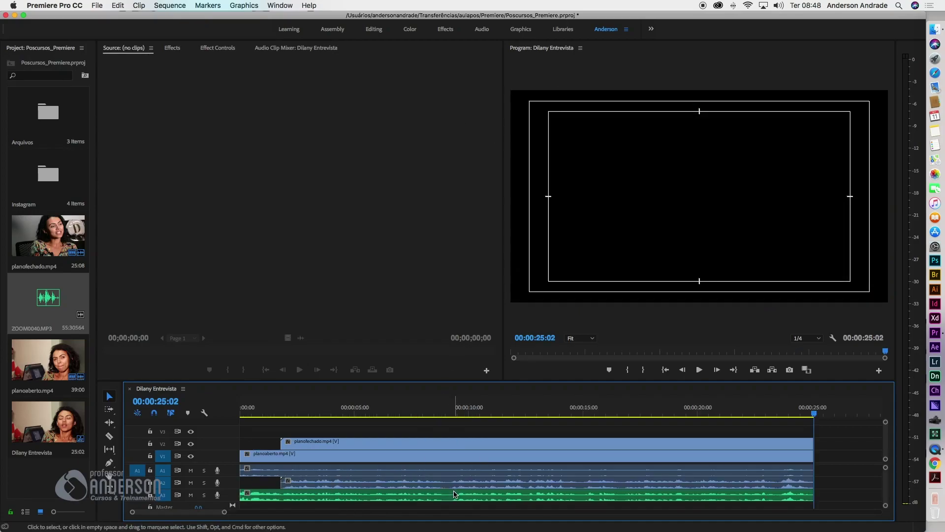
Delete the planoaberto and planofechado camera audio, move ZOOM0040.MP3 up to A1, and play to check.
click(265, 413)
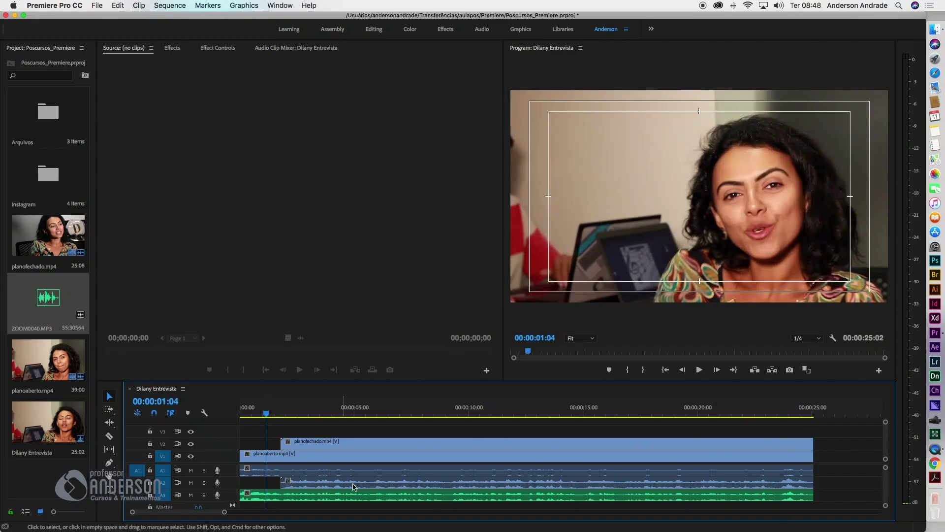
click(374, 474)
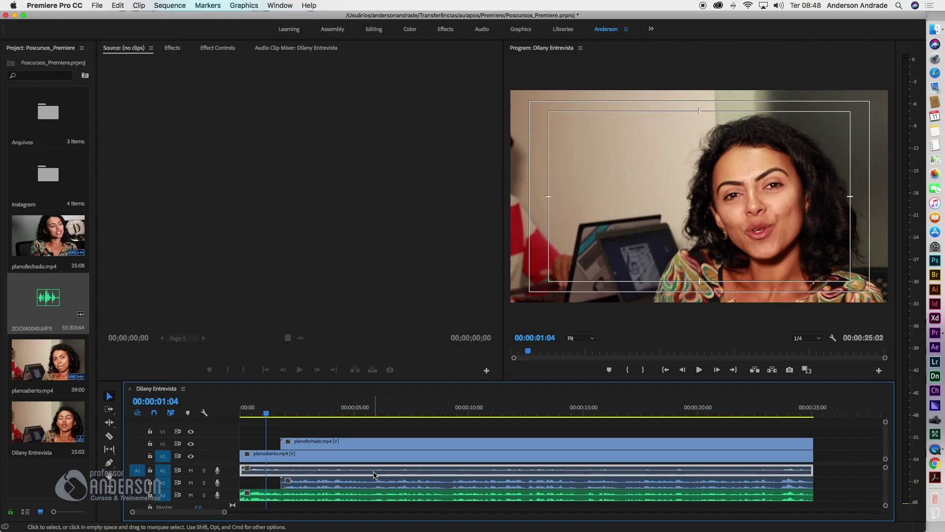
key(Delete)
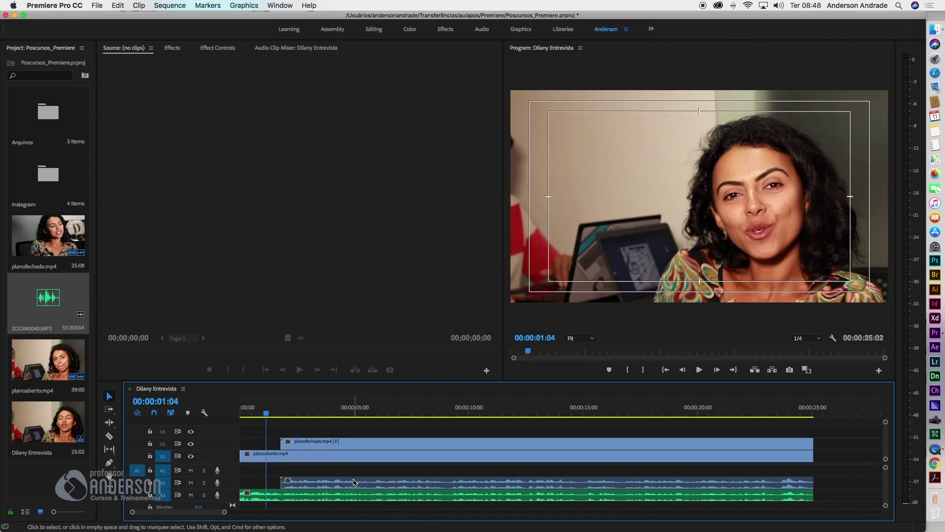
click(355, 485)
key(Delete)
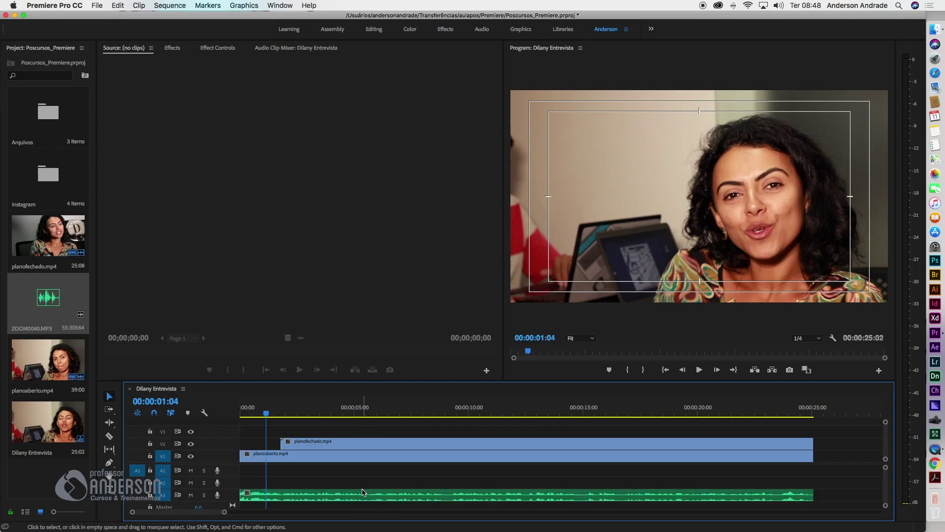
click(358, 498)
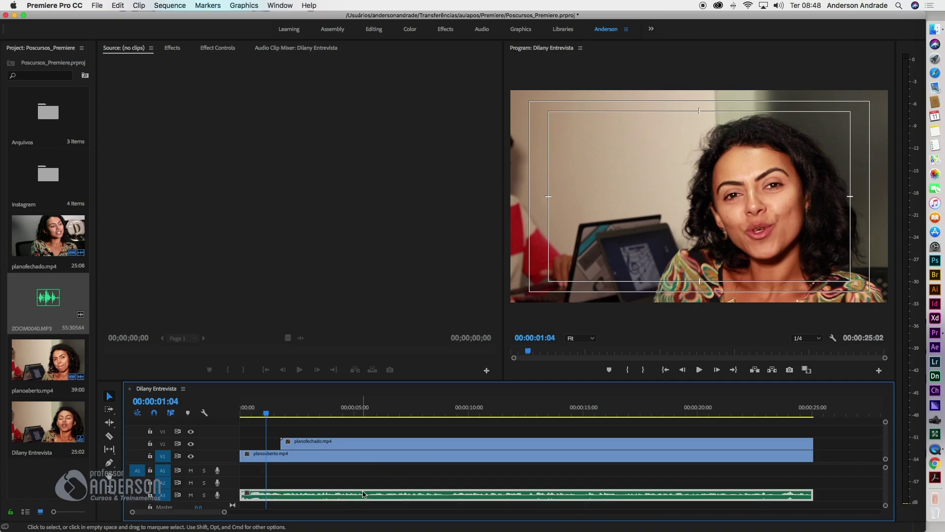
drag(367, 495, 367, 471)
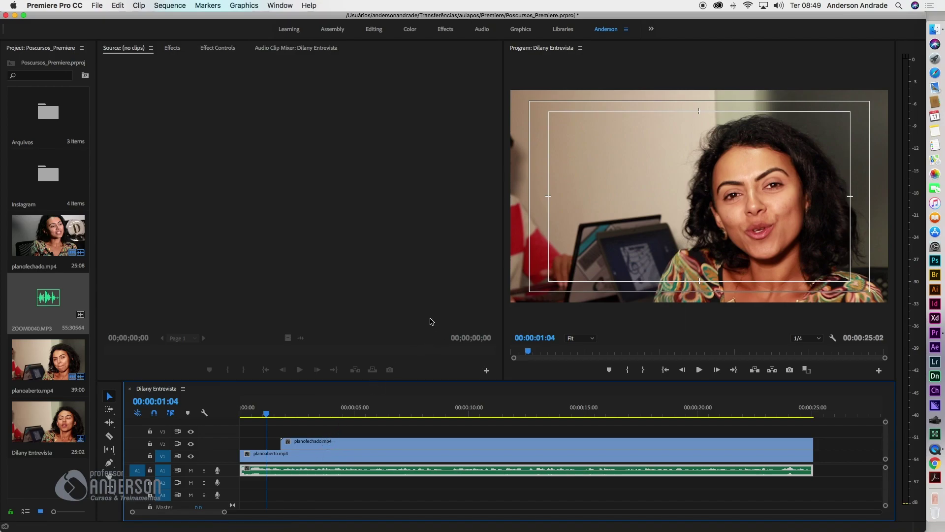
key(space)
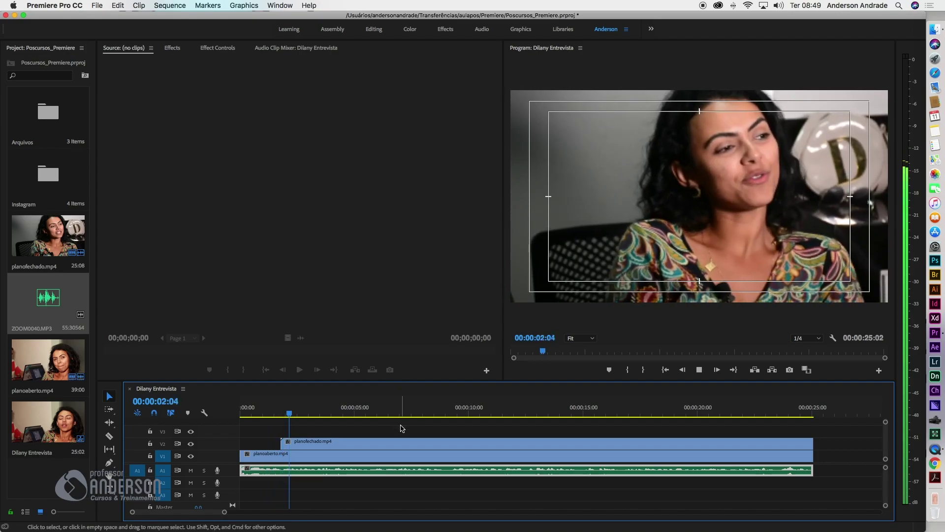
Apply the Adaptive Noise Reduction audio effect to the ZOOM0040.MP3 clip on A1.
key(space)
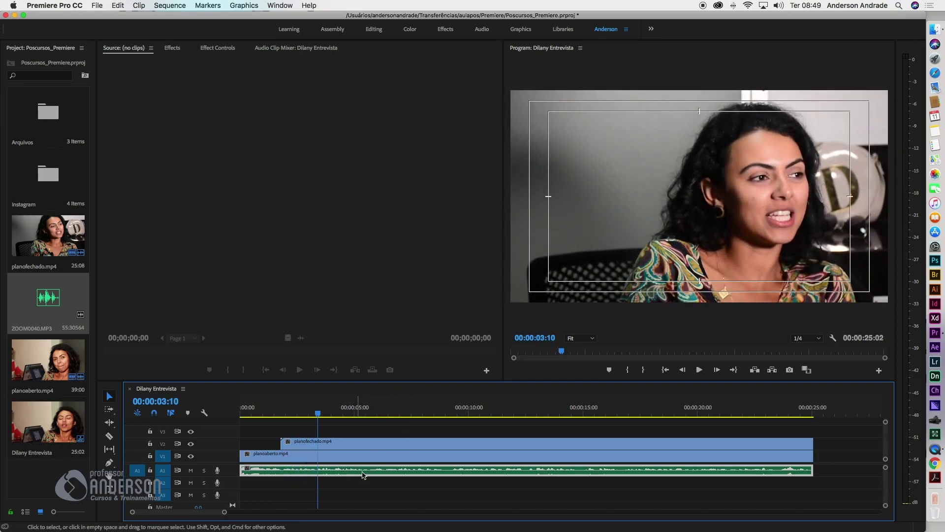
click(172, 48)
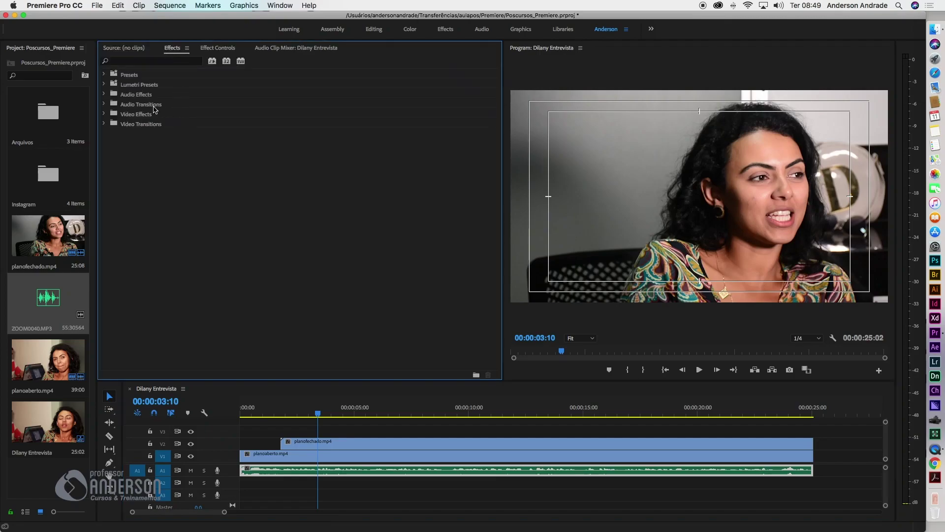
click(104, 95)
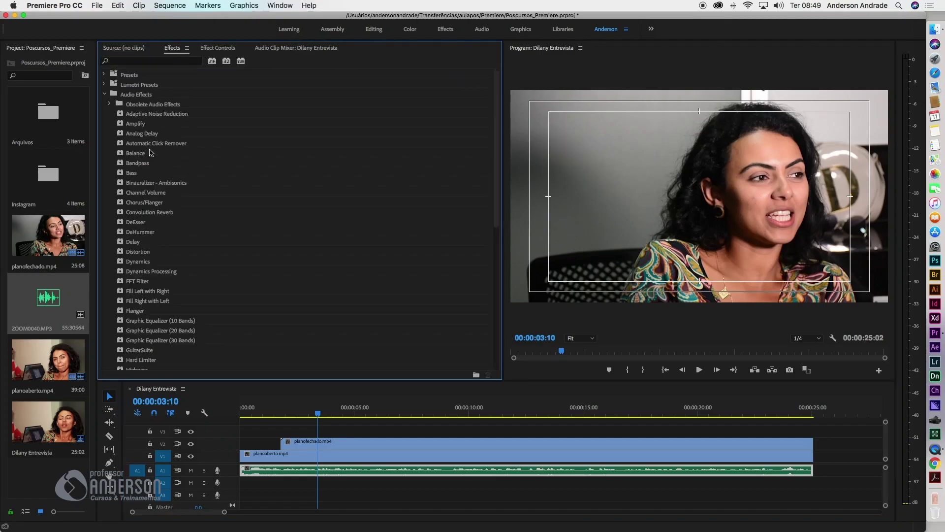
click(135, 115)
drag(172, 117, 334, 475)
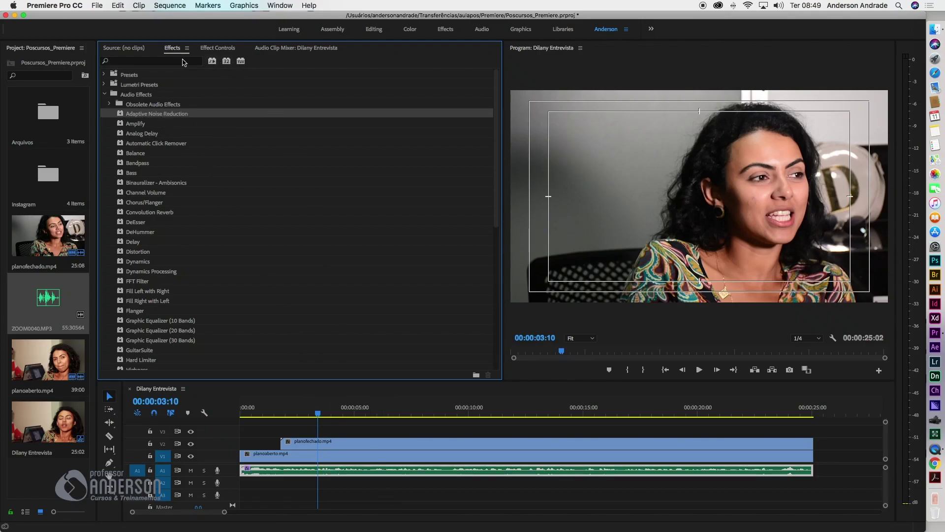
Set the noise reduction custom setup to the Heavy Noise Reduction preset and preview the result.
click(217, 47)
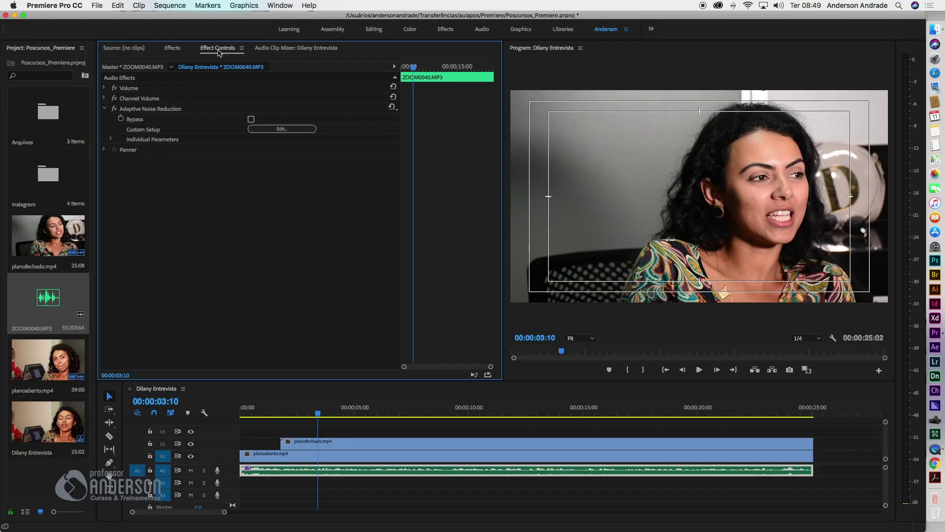
click(281, 130)
click(458, 205)
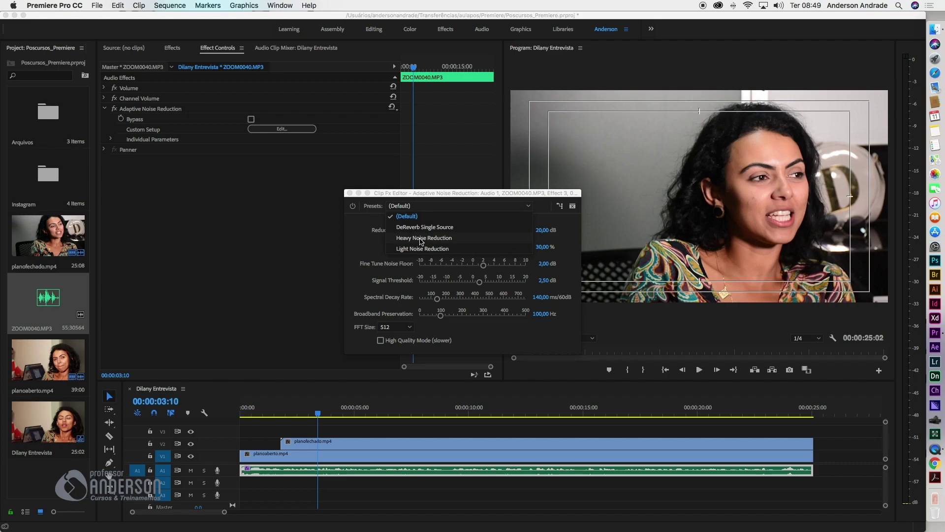
click(422, 239)
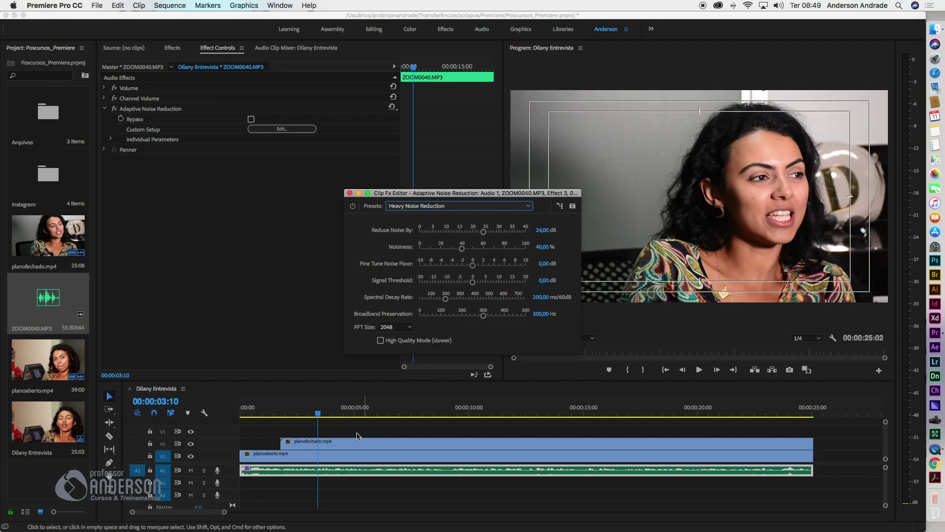
drag(320, 419, 236, 419)
key(space)
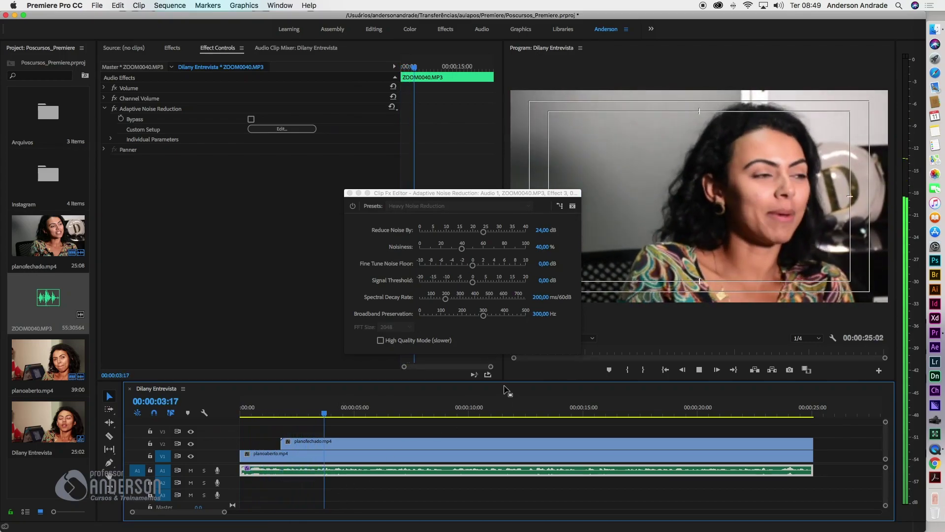
click(361, 206)
click(349, 193)
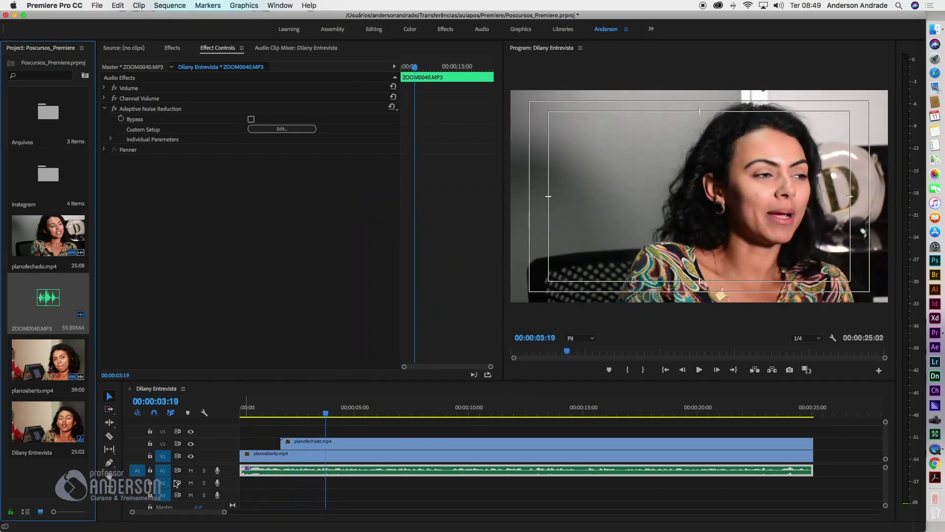
Lock the A1 audio track and the V1 planoaberto track, with the playhead back at the start.
click(150, 470)
key(Home)
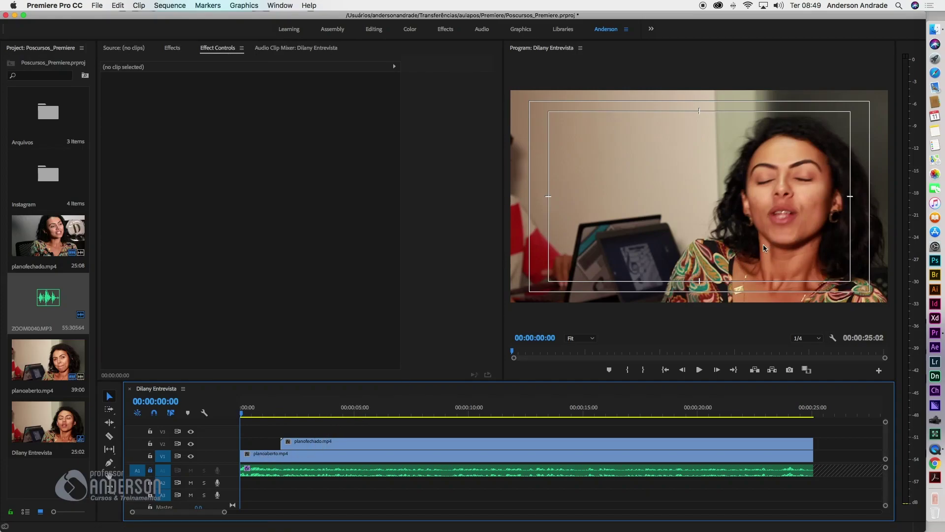
click(151, 456)
Locate 00:00:07:19 and split the planofechado close-up on V2 there.
key(space)
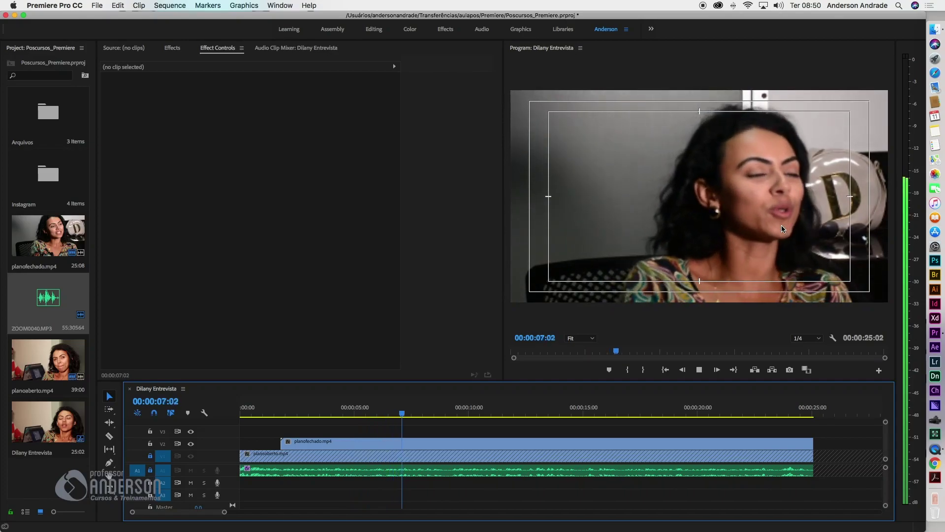
key(space)
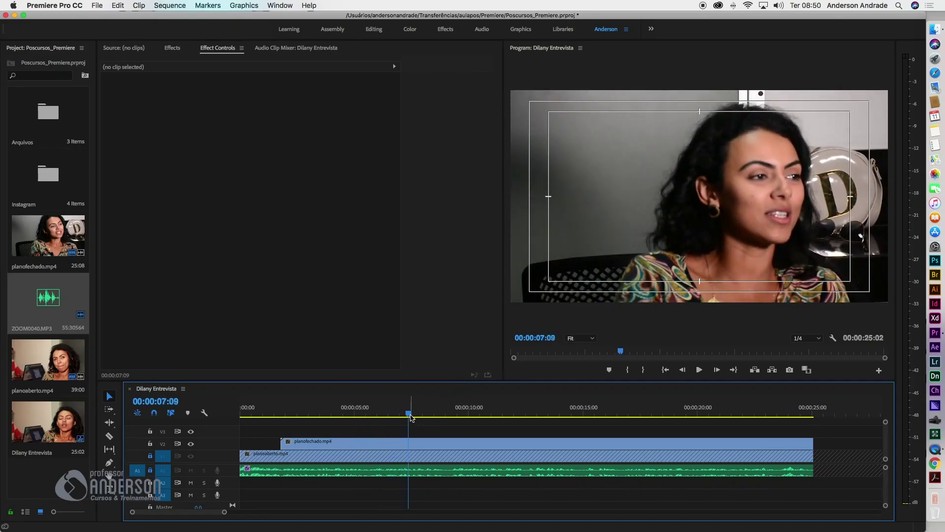
key(j)
key(l)
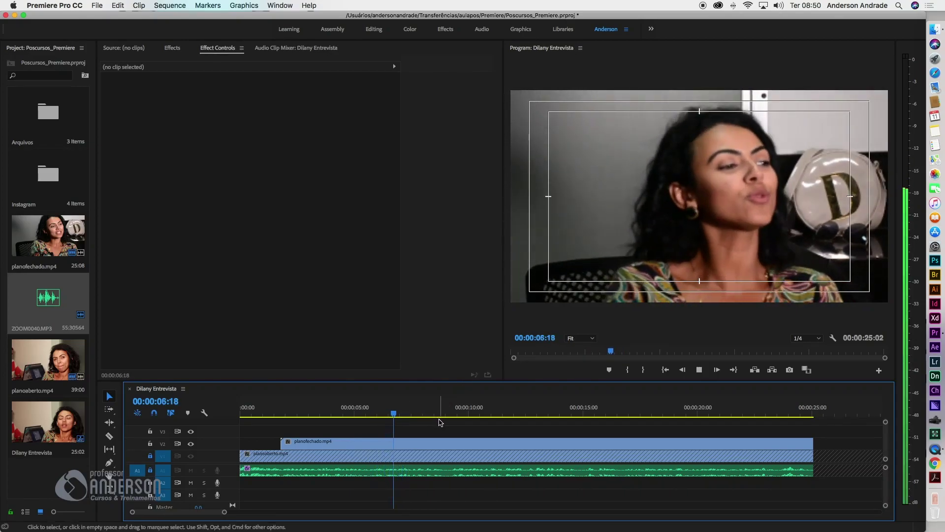
key(k)
key(j)
key(j)
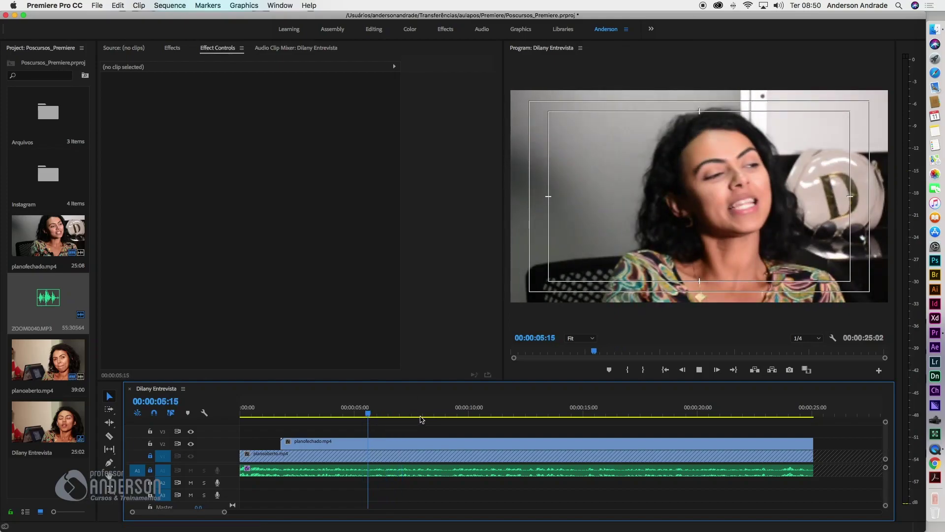
key(l)
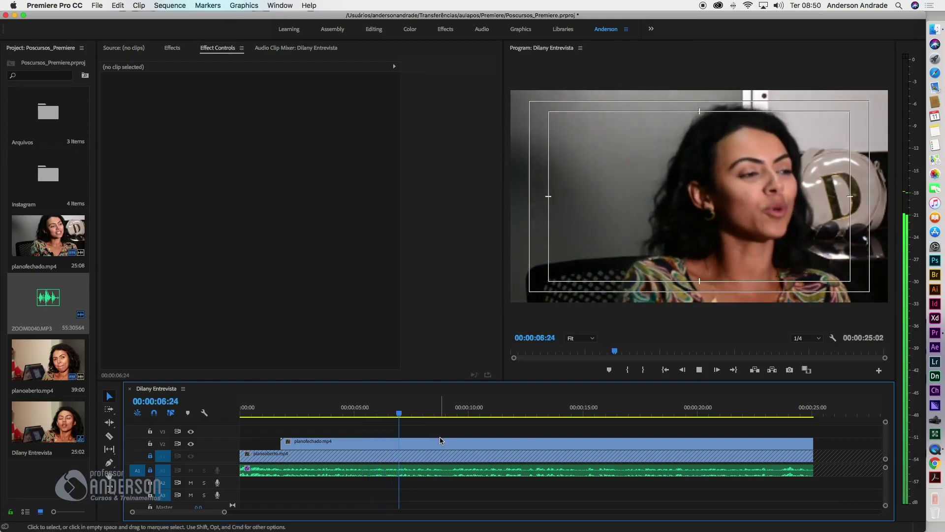
key(k)
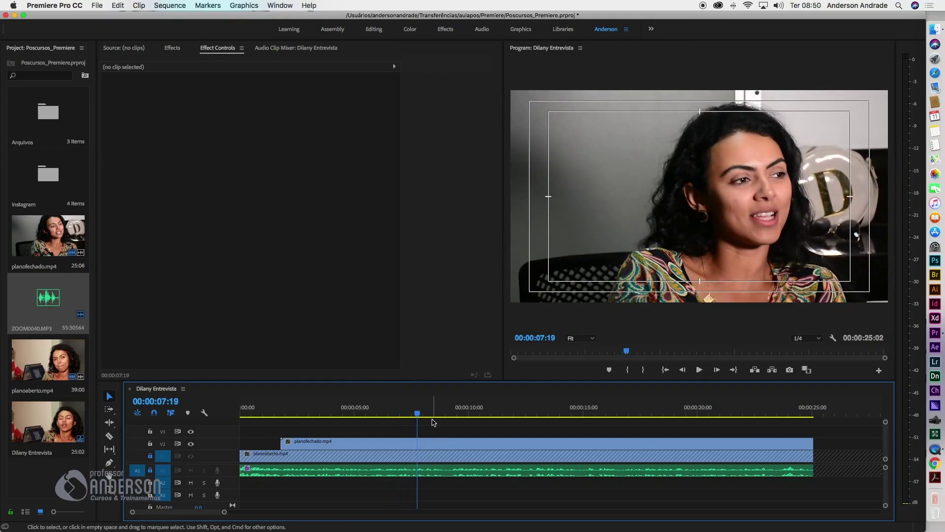
click(427, 444)
key(super+k)
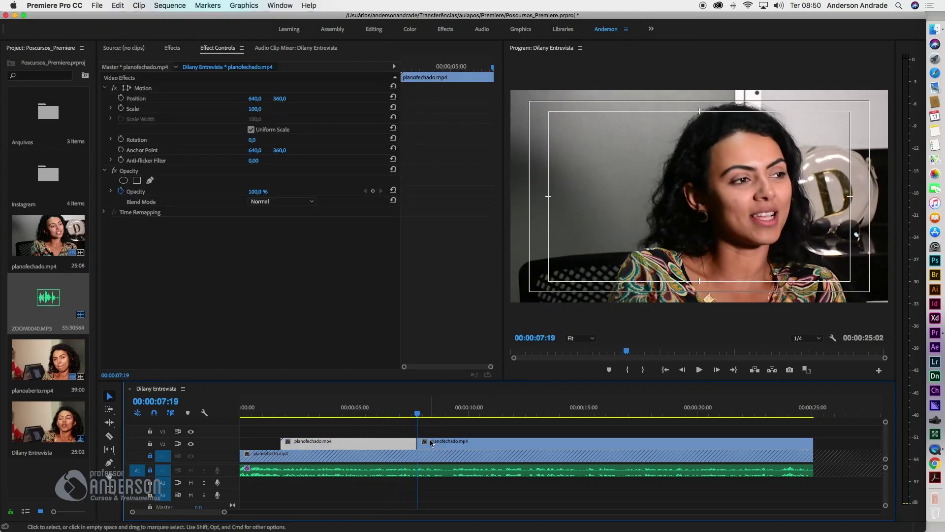
Split the V2 close-up again at 00:00:14:18.
key(space)
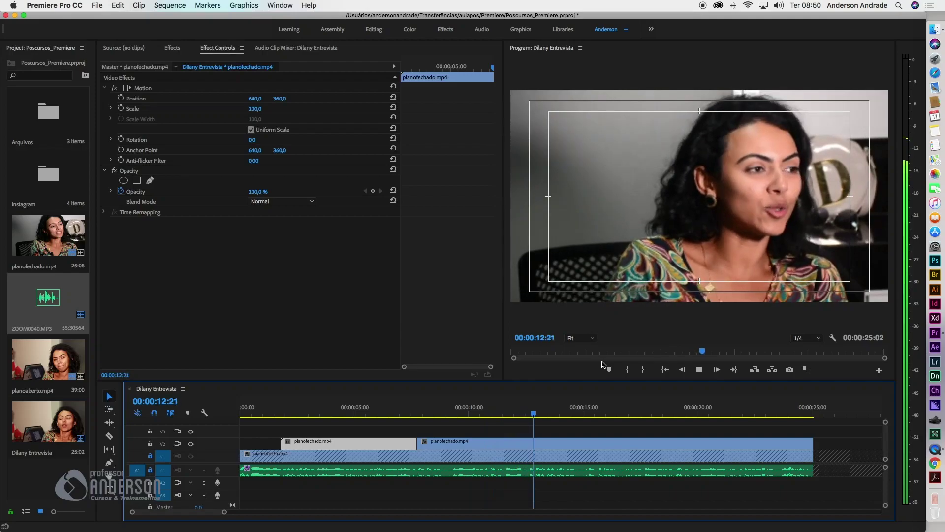
key(space)
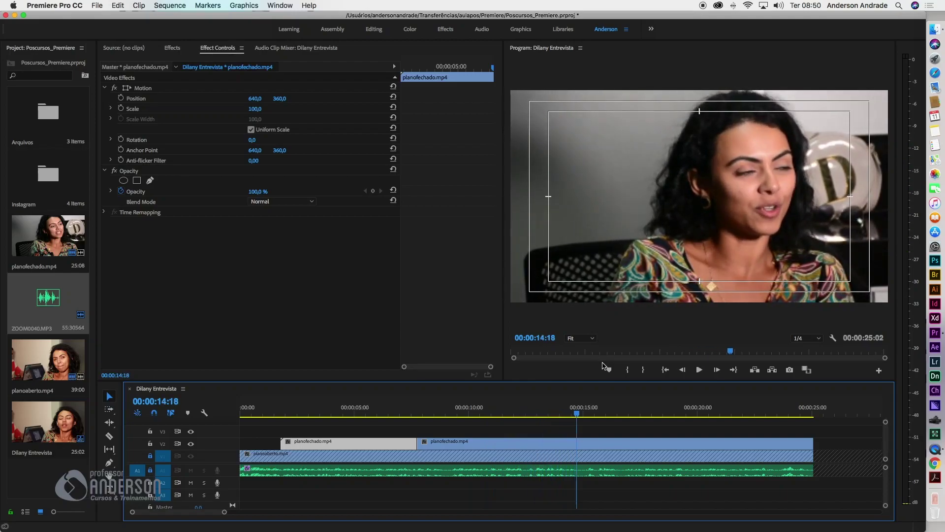
click(587, 439)
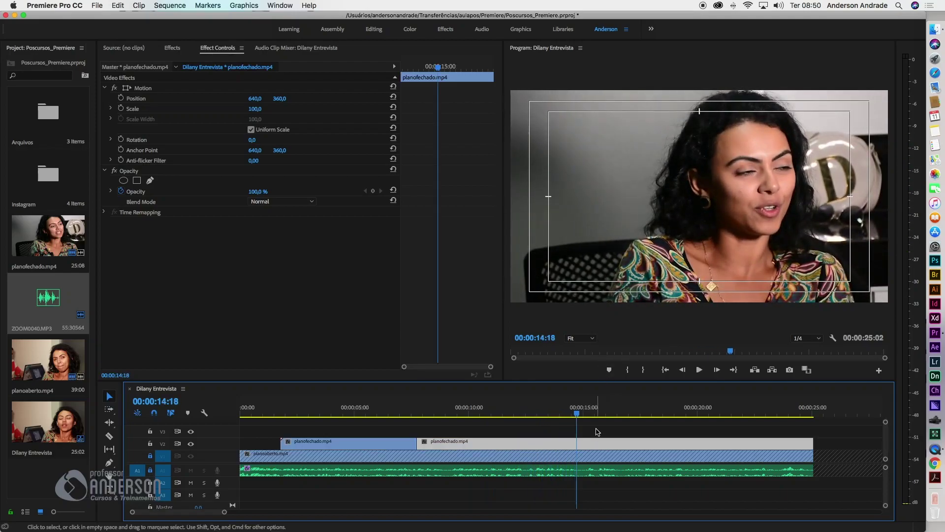
key(super+k)
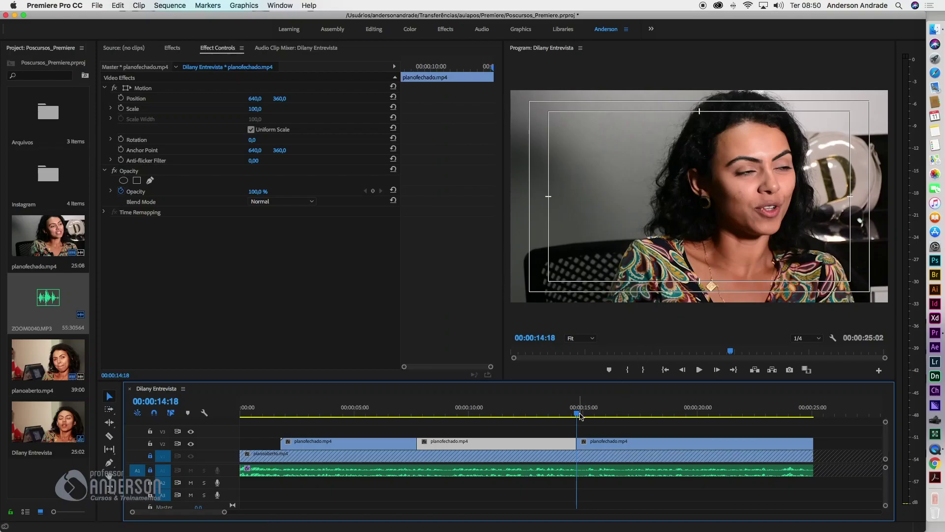
Delete the first and last close-up pieces on V2 and play back to check the edit.
drag(581, 416, 359, 414)
click(371, 439)
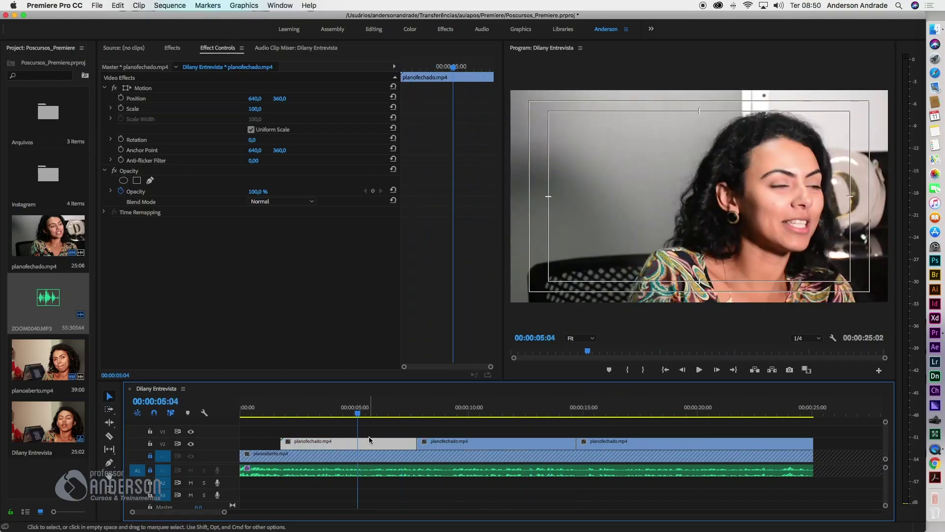
key(Delete)
key(space)
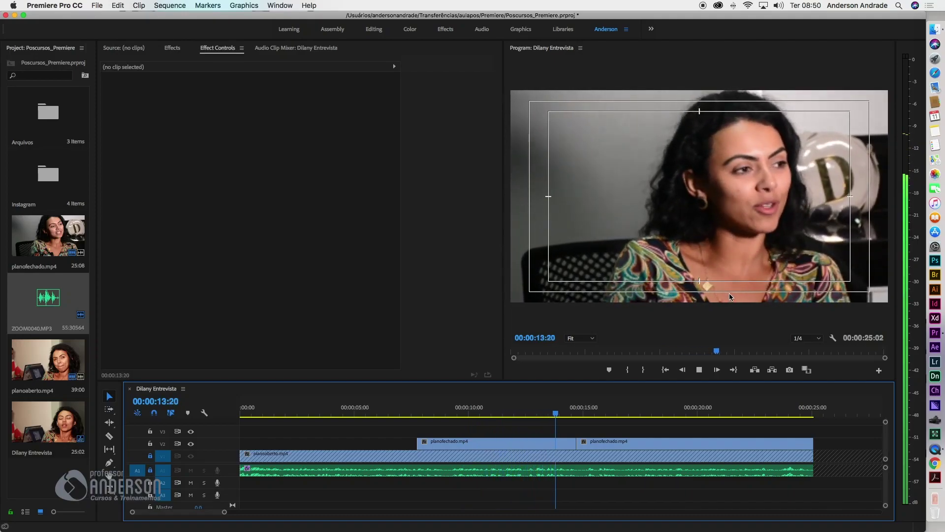
key(space)
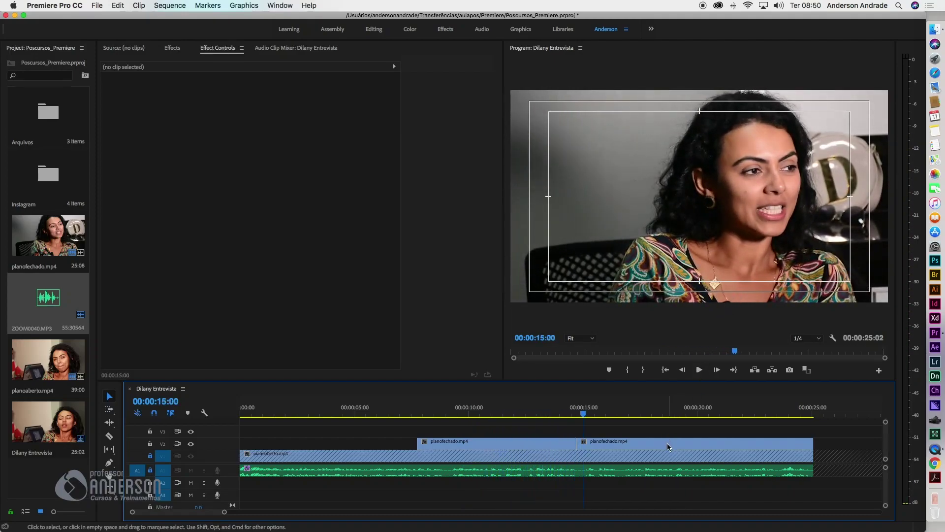
click(668, 445)
key(Delete)
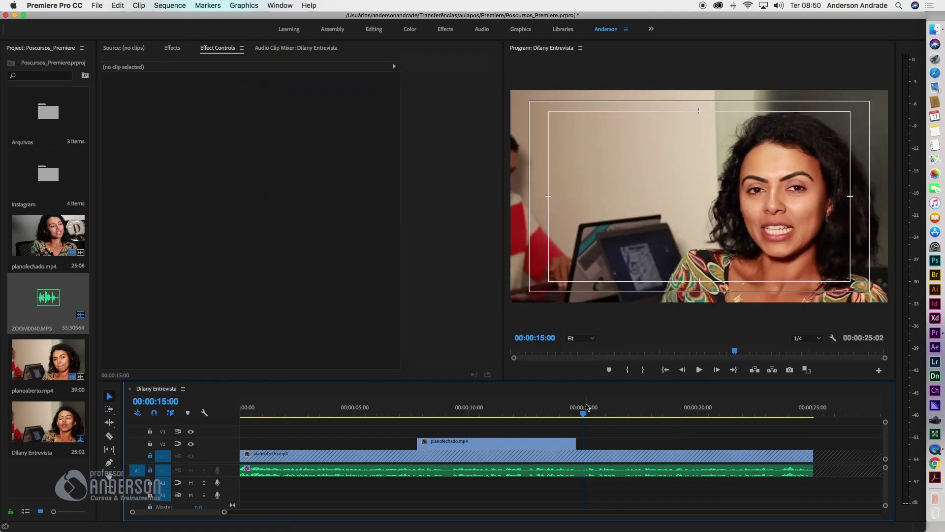
key(shift+k)
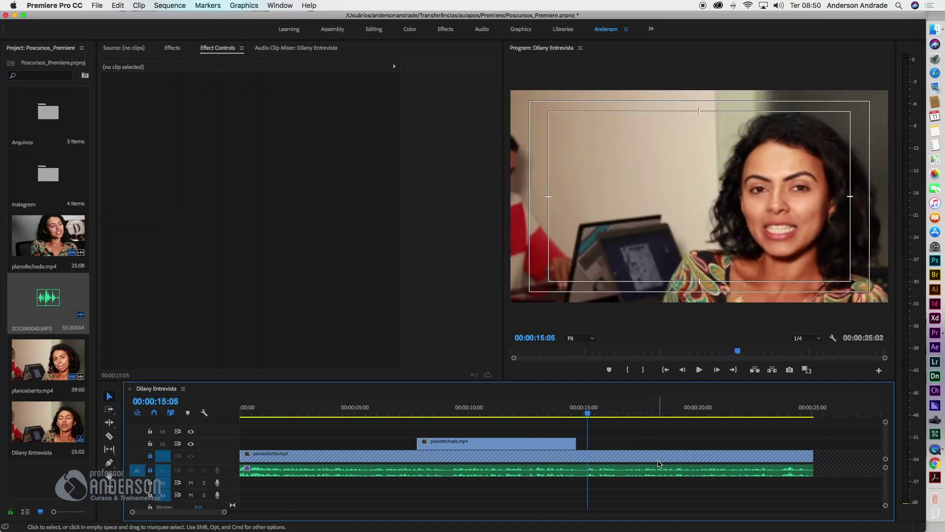
key(space)
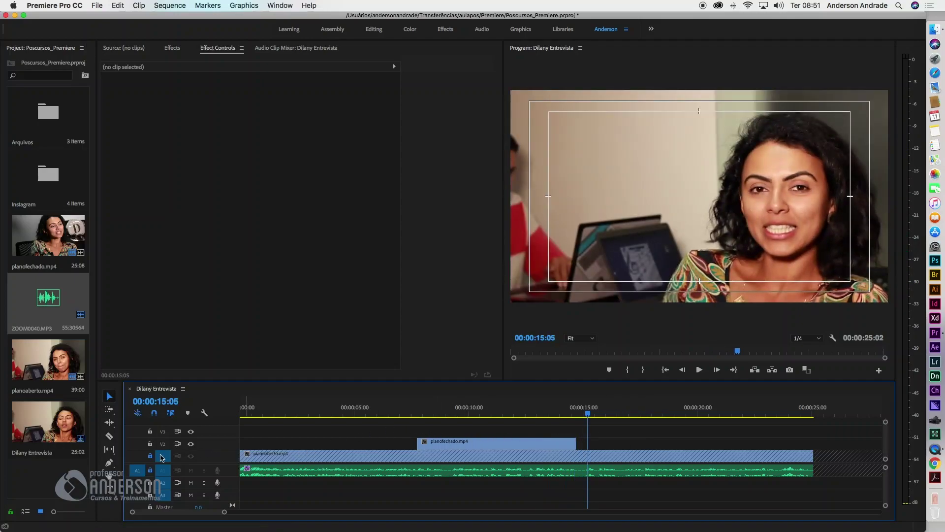
Unlock V1, select the planoaberto wide shot, and save the project.
click(151, 457)
click(637, 460)
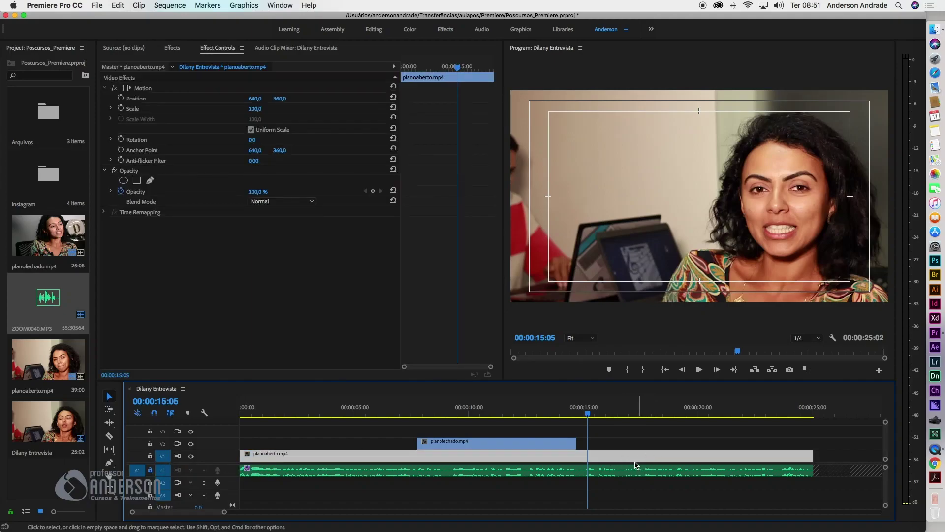
key(super+s)
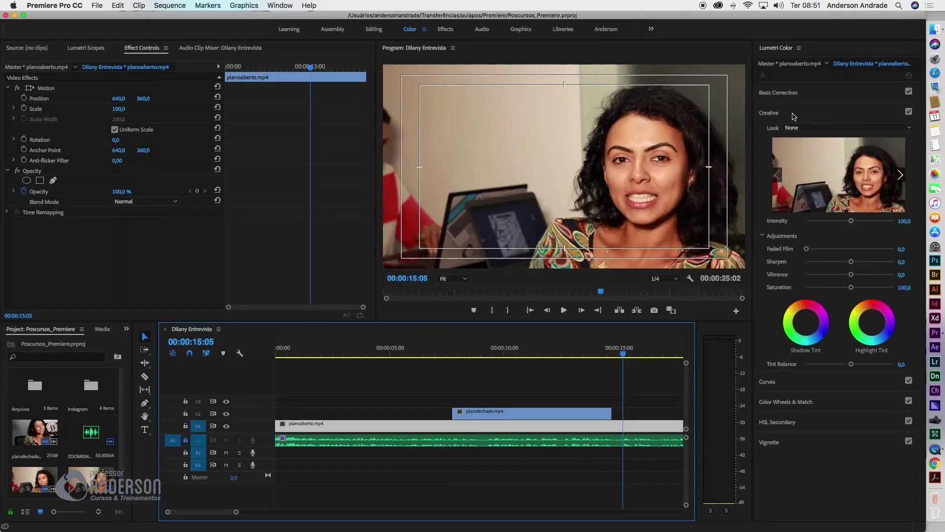
In Lumetri Color, expand Curves and add a control point to bend the RGB curve.
click(777, 115)
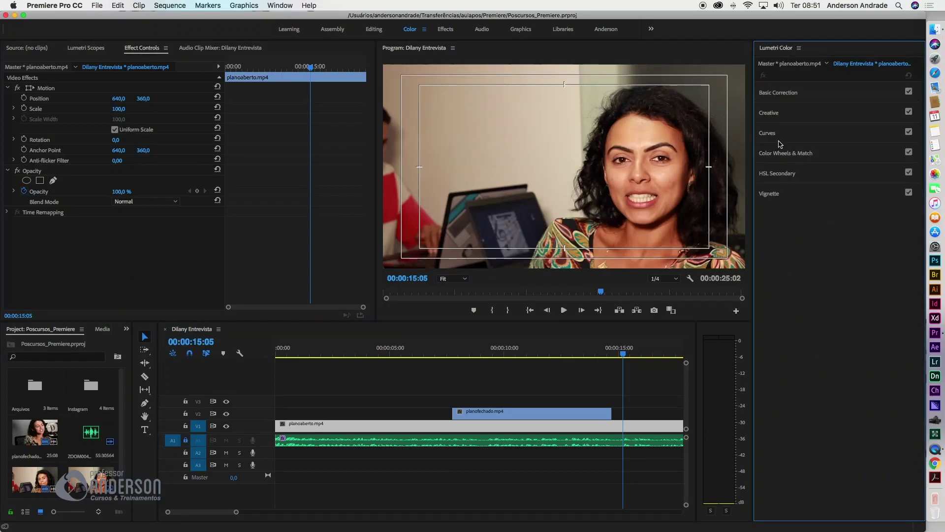
click(776, 135)
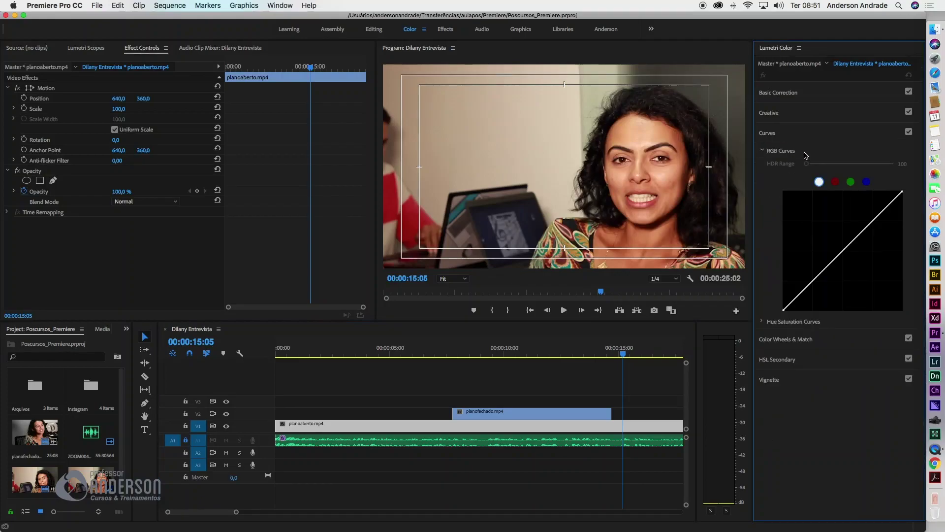
click(835, 182)
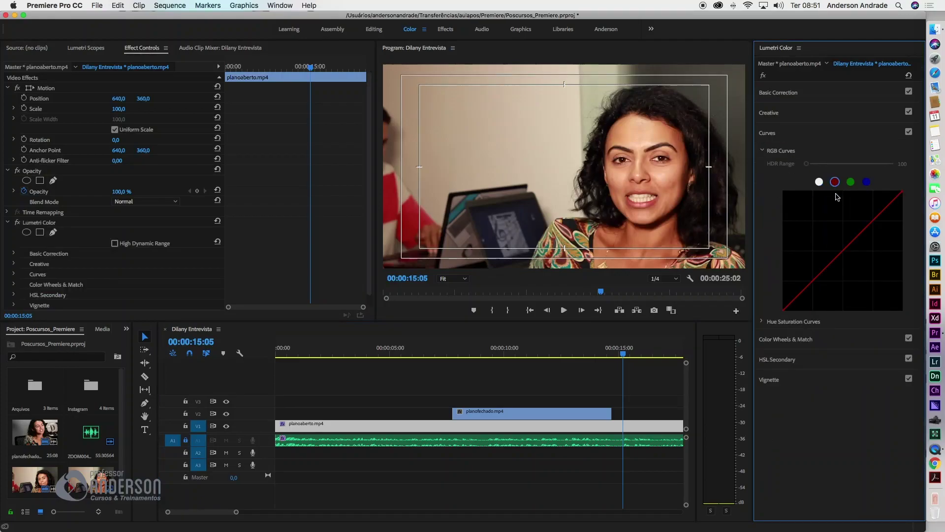
click(844, 251)
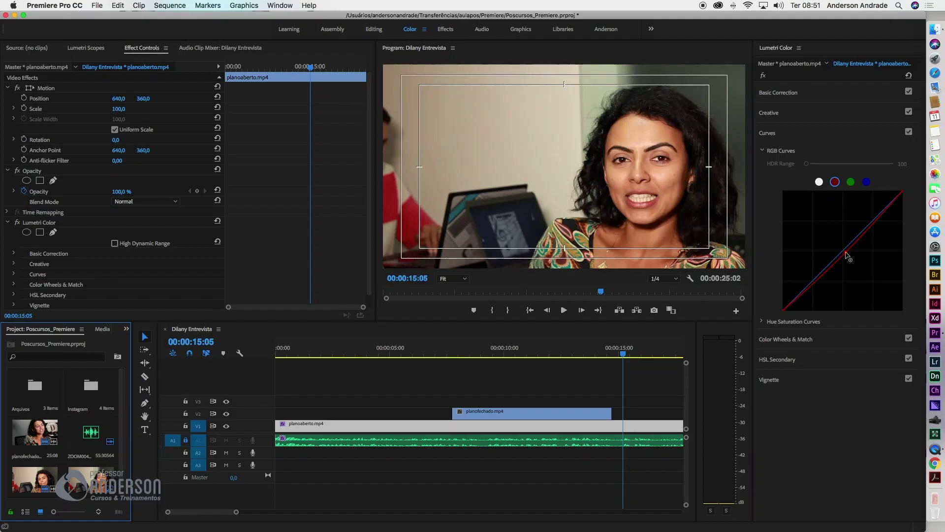
click(867, 183)
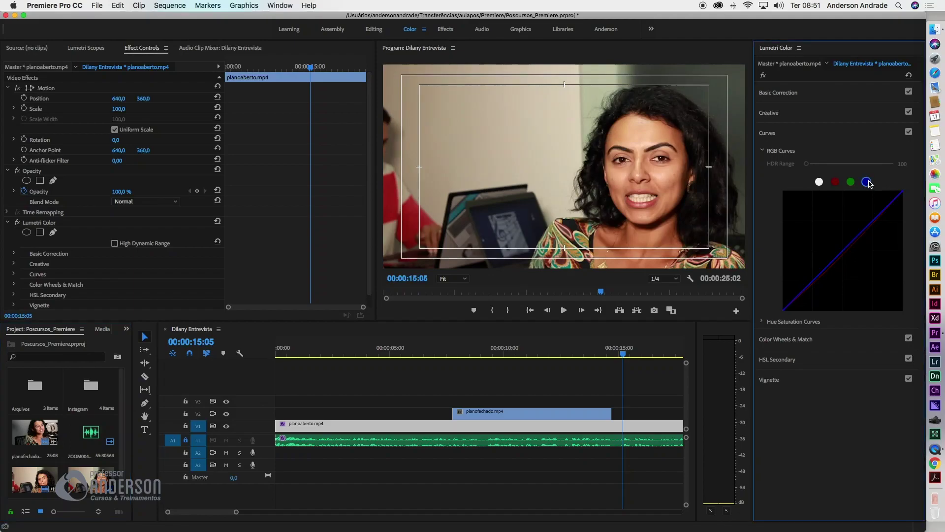
click(845, 251)
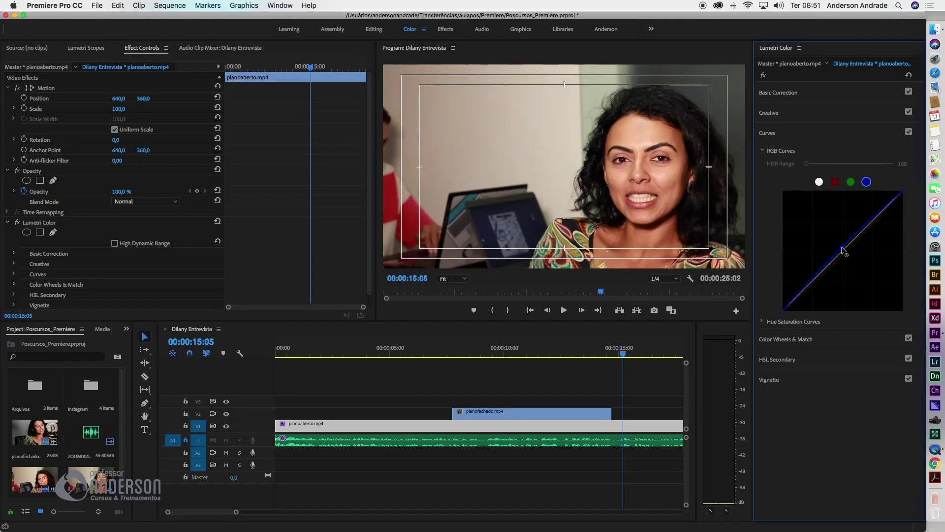
Toggle the Curves correction off and on to compare before and after.
click(909, 132)
click(909, 132)
click(909, 132)
click(909, 132)
Switch to the custom workspace and play the sequence from 00:00:05:14.
click(611, 33)
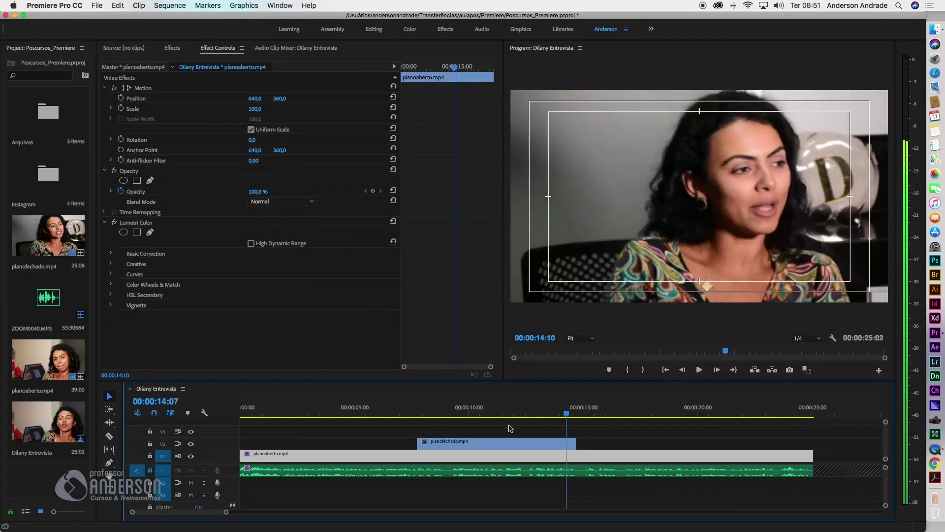
drag(587, 413, 367, 414)
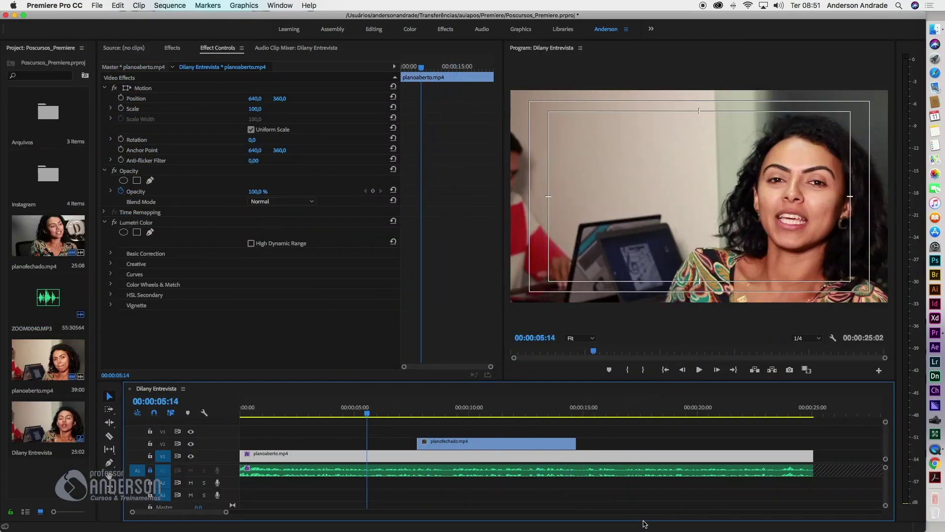
key(space)
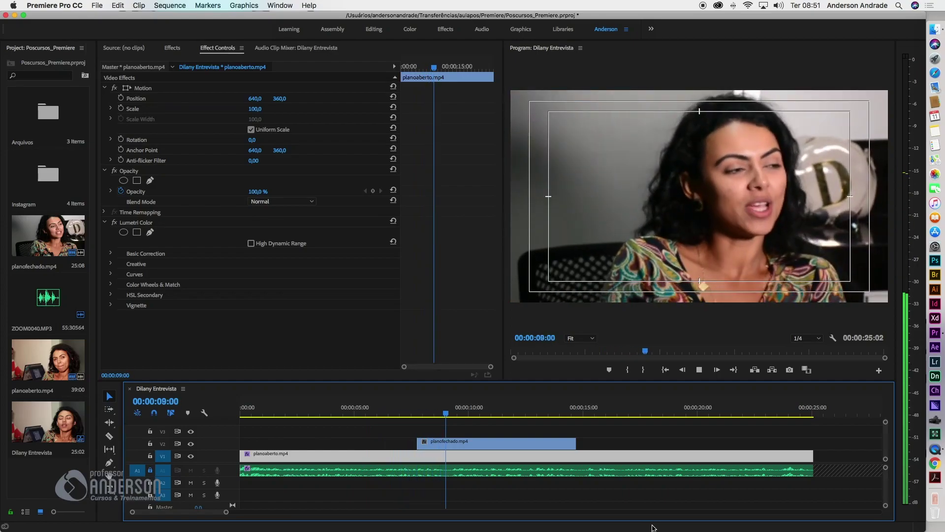
key(space)
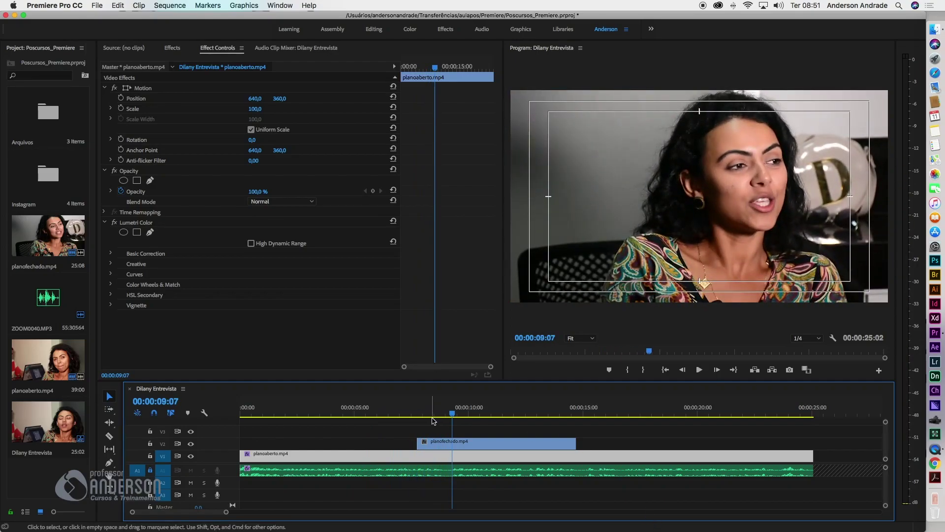
Return to the sequence start, deselect the wide shot, play it, and open the Window menu.
click(453, 417)
drag(452, 416, 224, 419)
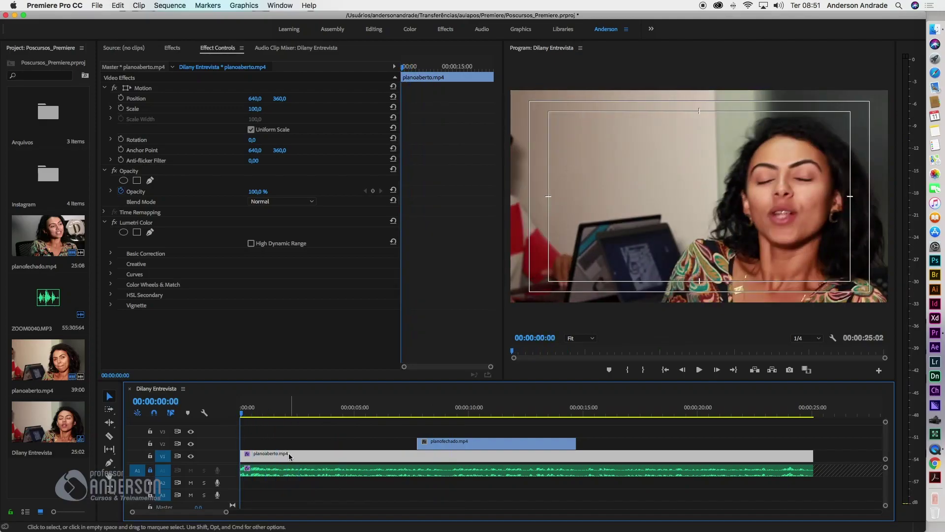
click(359, 430)
key(space)
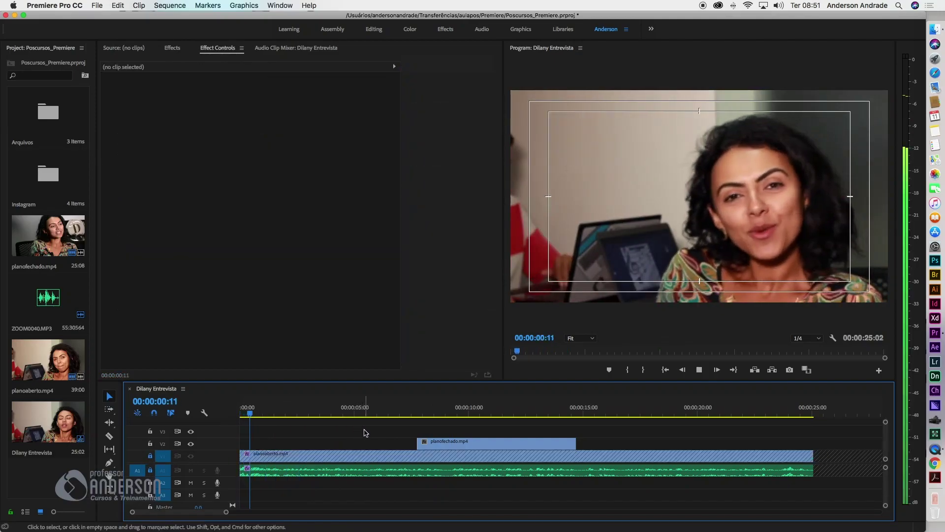
key(space)
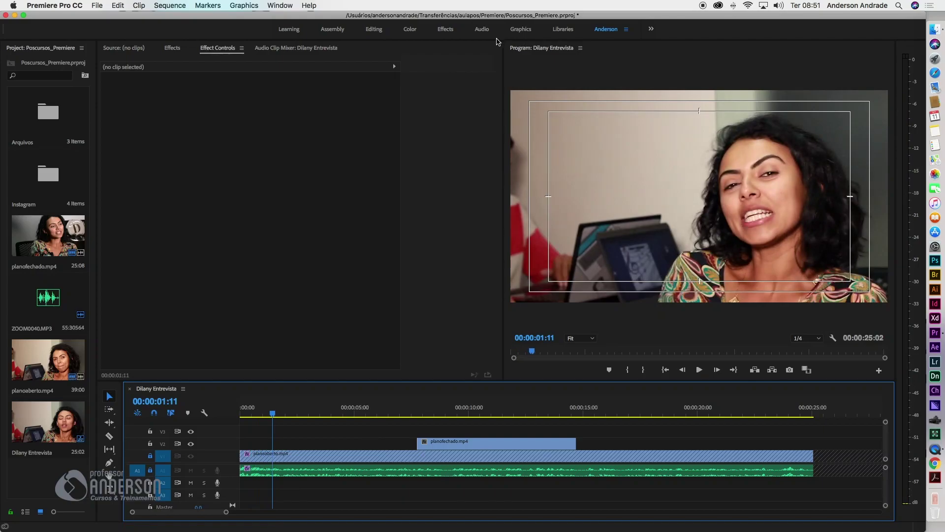
click(280, 5)
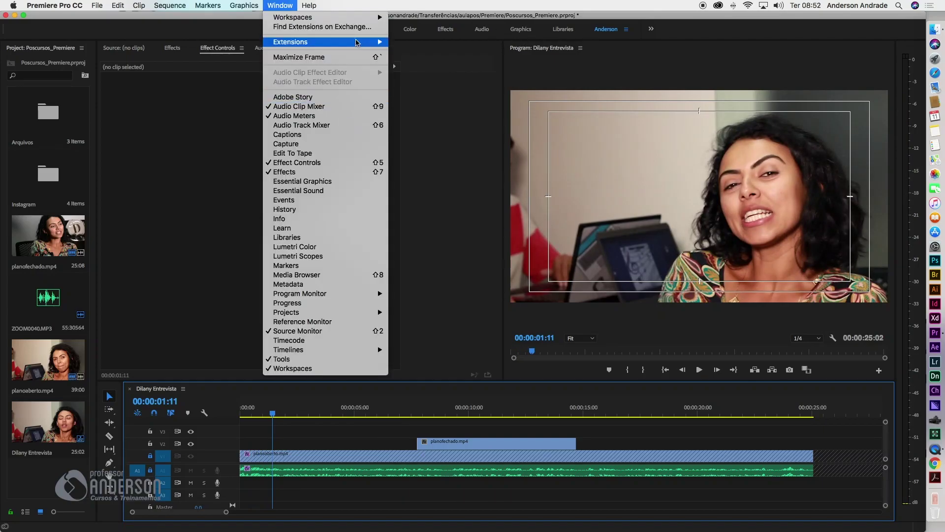
Drag the Angled Lower Third template from Essential Graphics onto V2 at about one second.
click(327, 181)
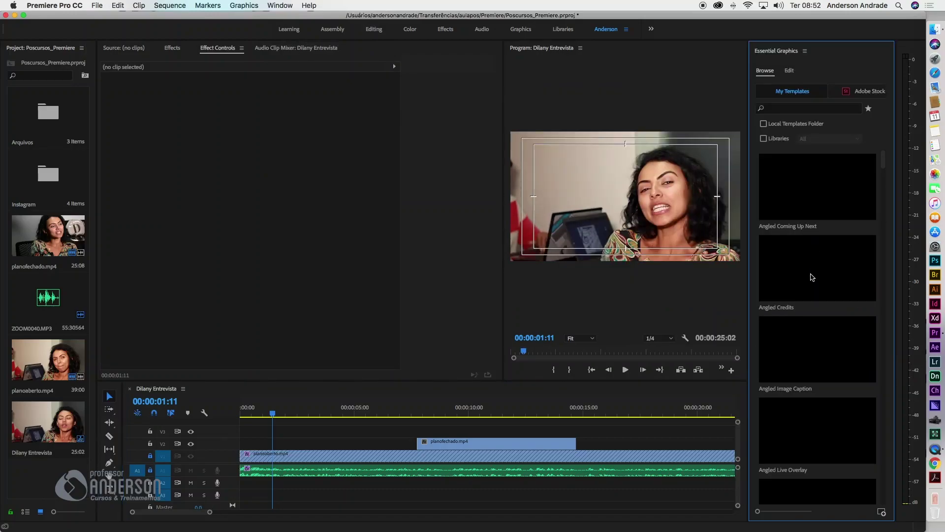
drag(884, 161, 886, 173)
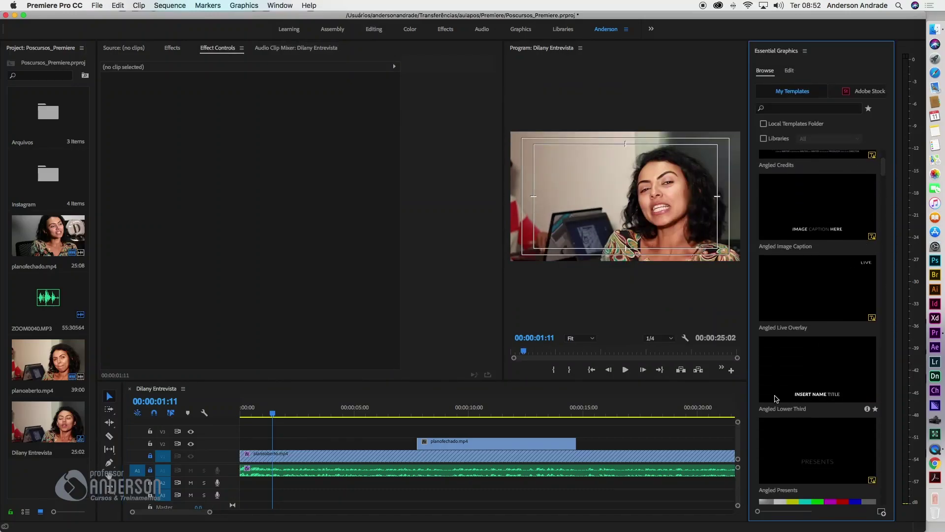
drag(810, 384, 283, 443)
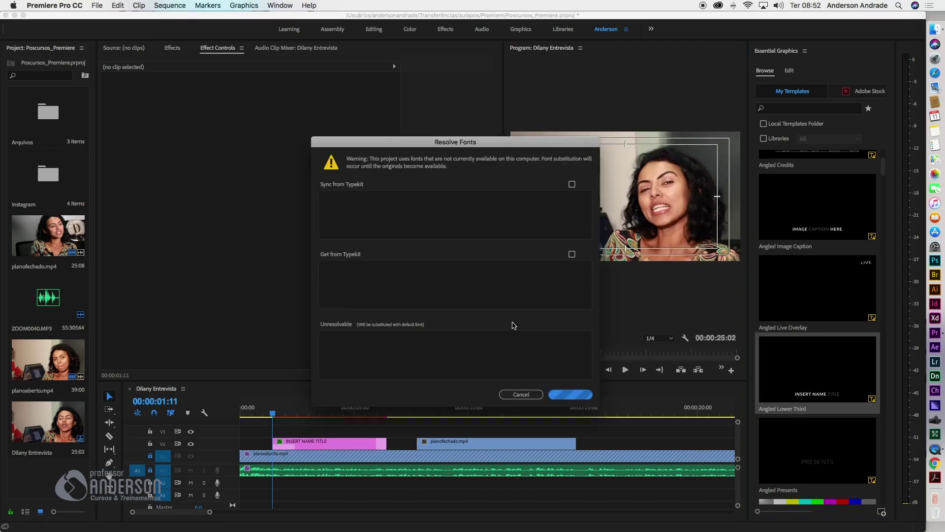
Dismiss the Resolve Fonts warning and briefly play back to preview the new title.
click(525, 395)
key(space)
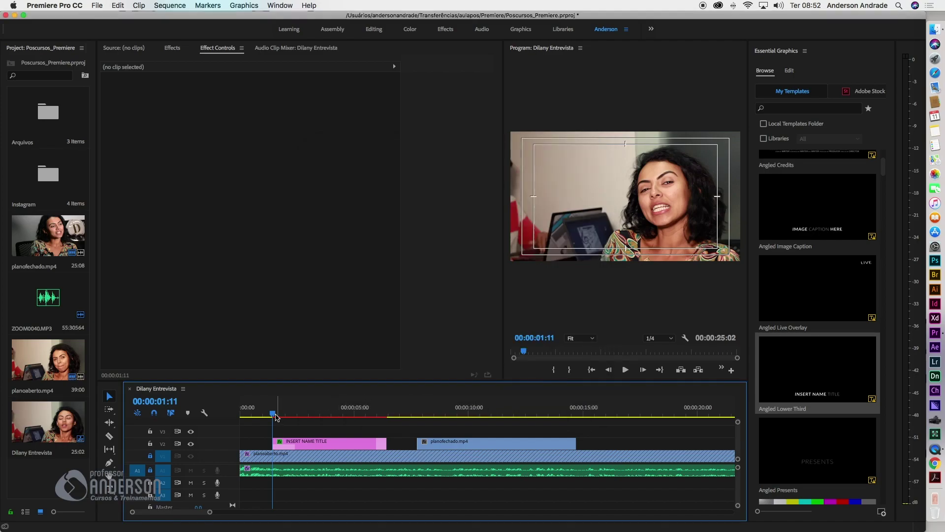
key(space)
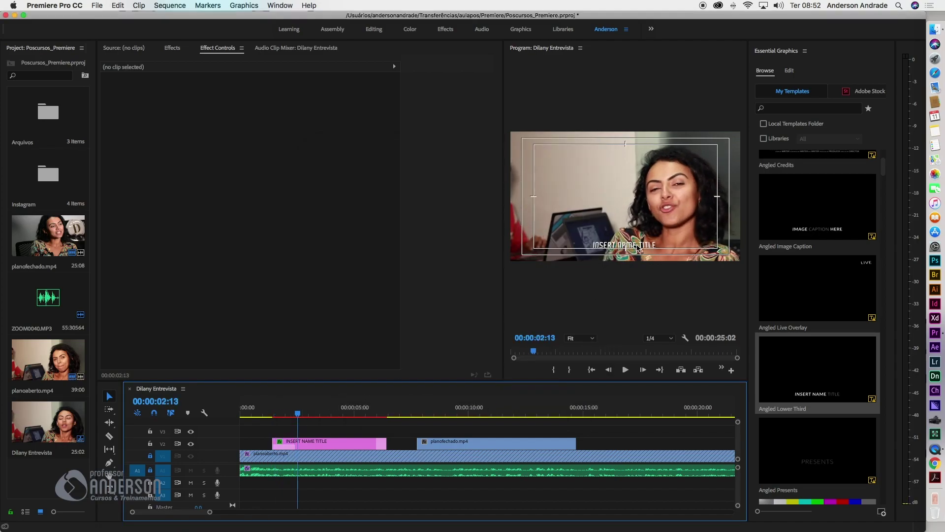
Replace the lower-third placeholder text with the interviewee's full name.
click(638, 247)
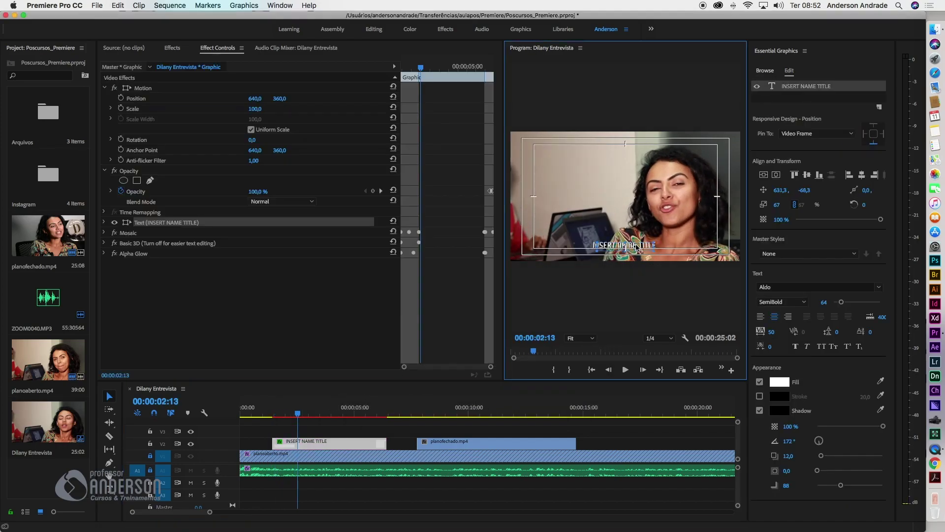
click(108, 490)
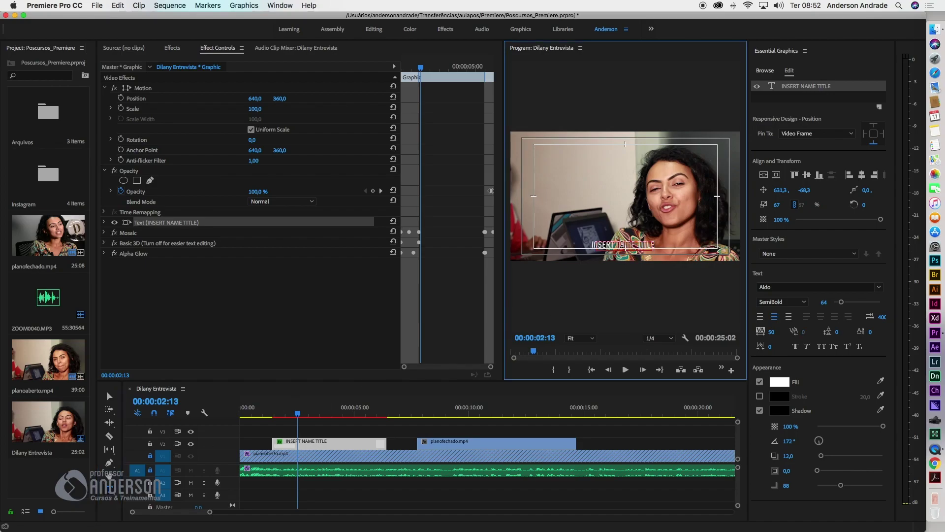
drag(622, 245, 632, 246)
text(di)
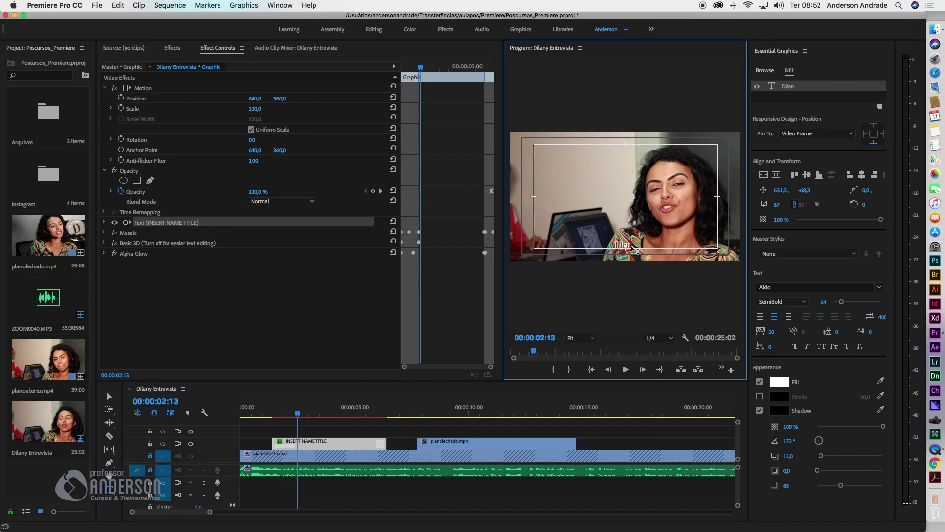
text(Silva)
key(Escape)
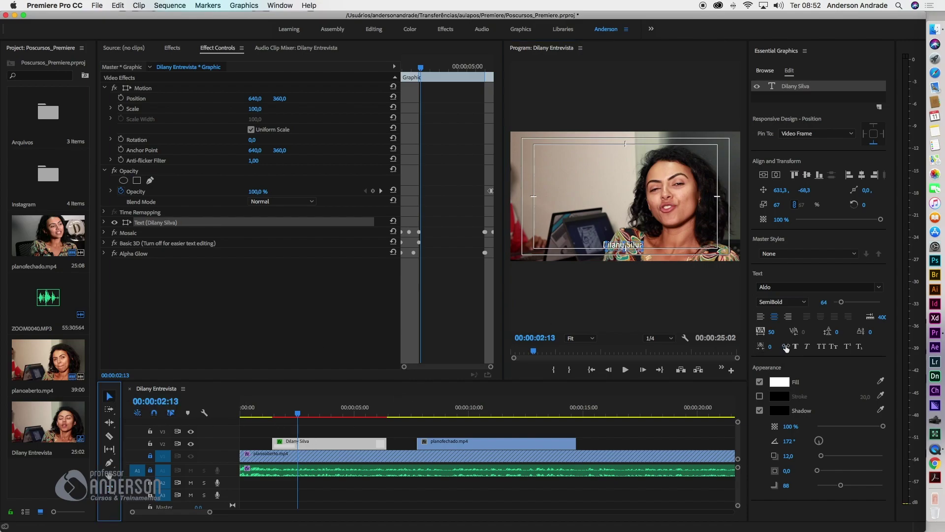
Make the name Faux Bold at font size 163 and reset the workspace to its saved layout.
click(794, 346)
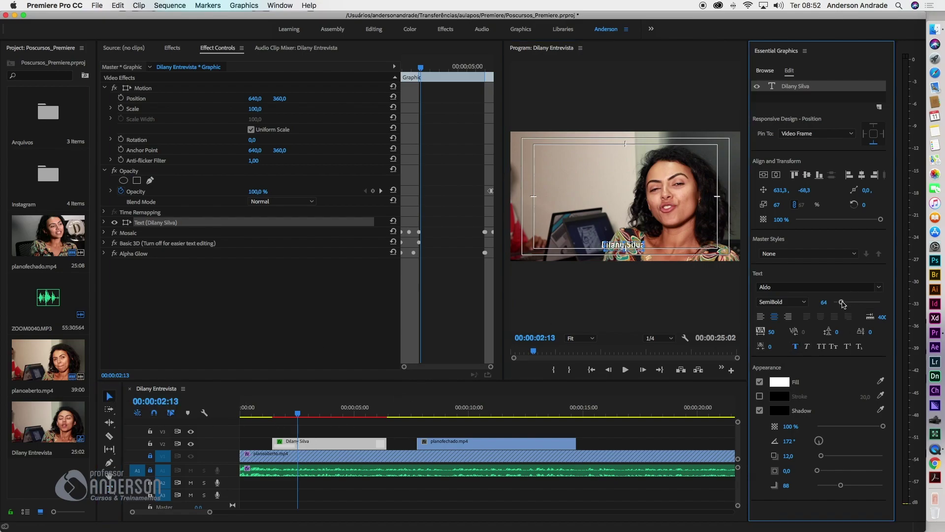
drag(843, 304, 854, 302)
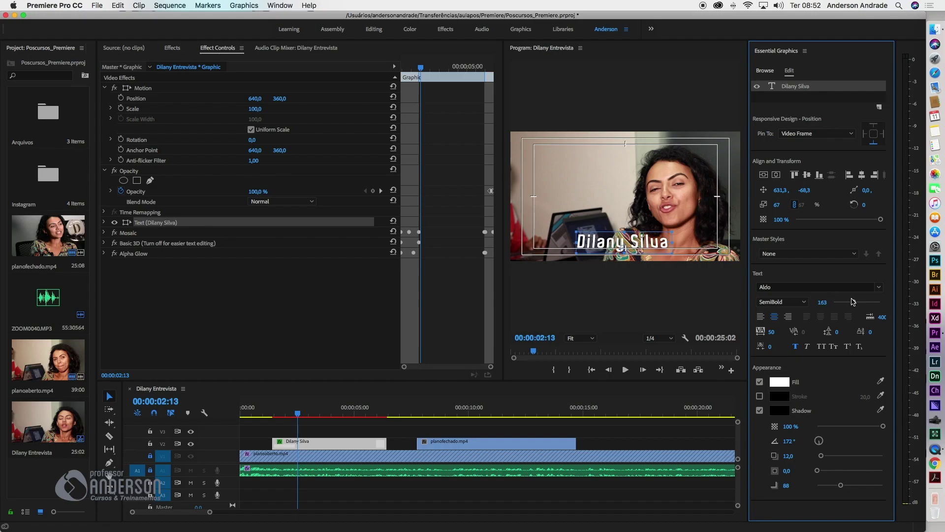
click(626, 29)
click(645, 36)
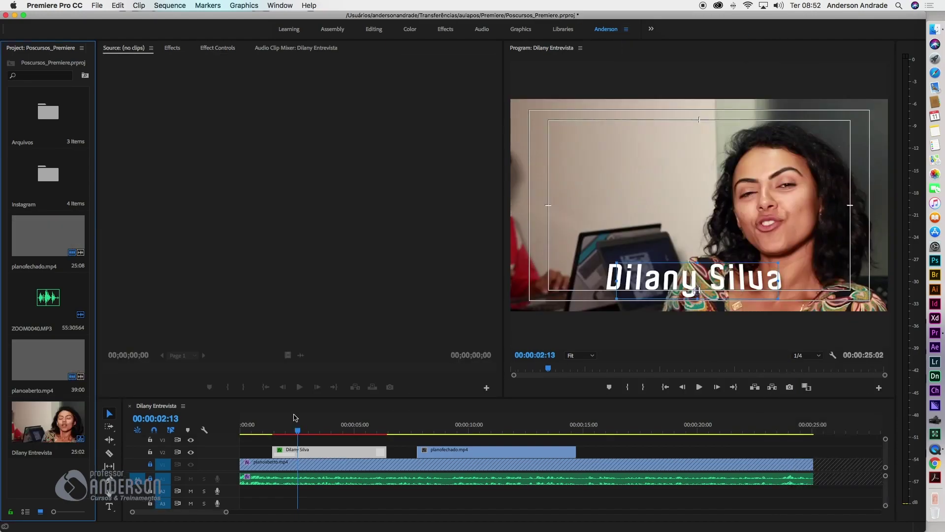
Play the sequence from the start and stop at 00:00:05:12 to review the title.
click(482, 501)
key(Home)
key(space)
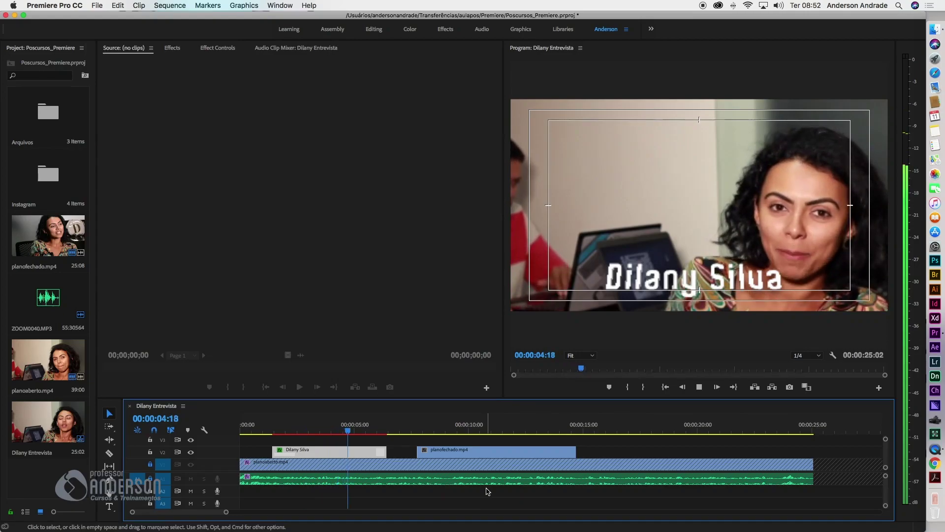
key(space)
Select the name title and expand, then collapse, its Text effect in Effect Controls.
click(694, 278)
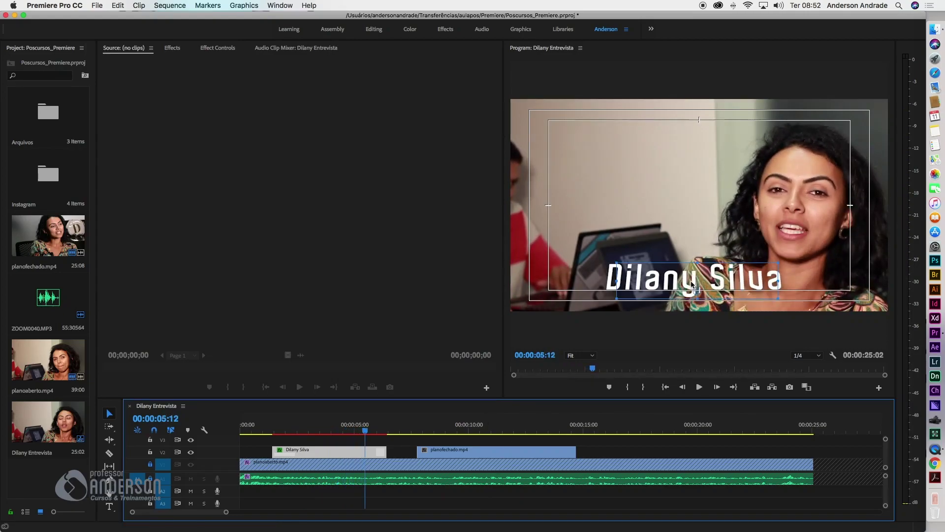
click(692, 284)
click(218, 48)
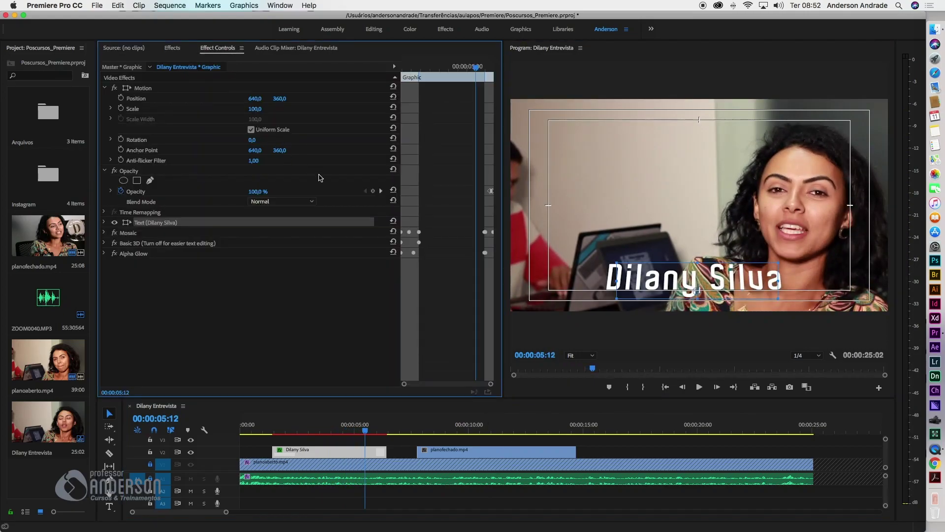
click(105, 223)
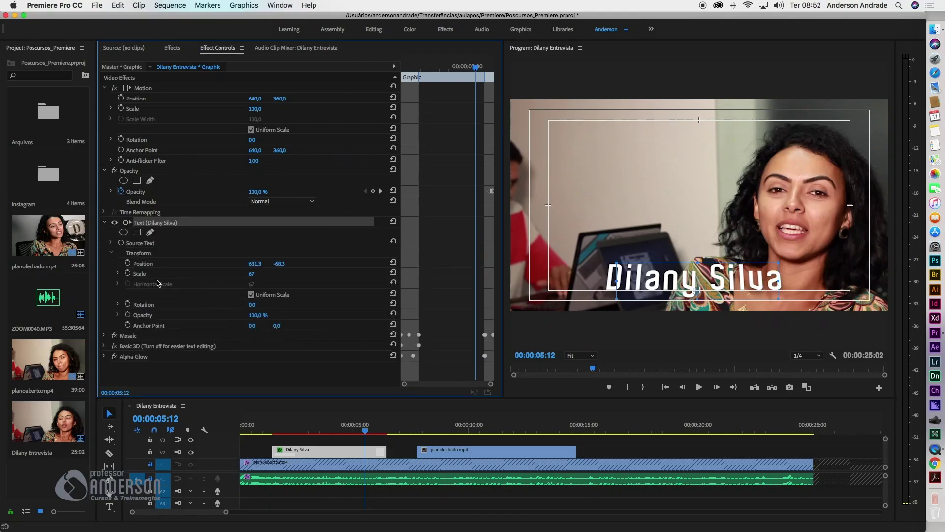
click(105, 222)
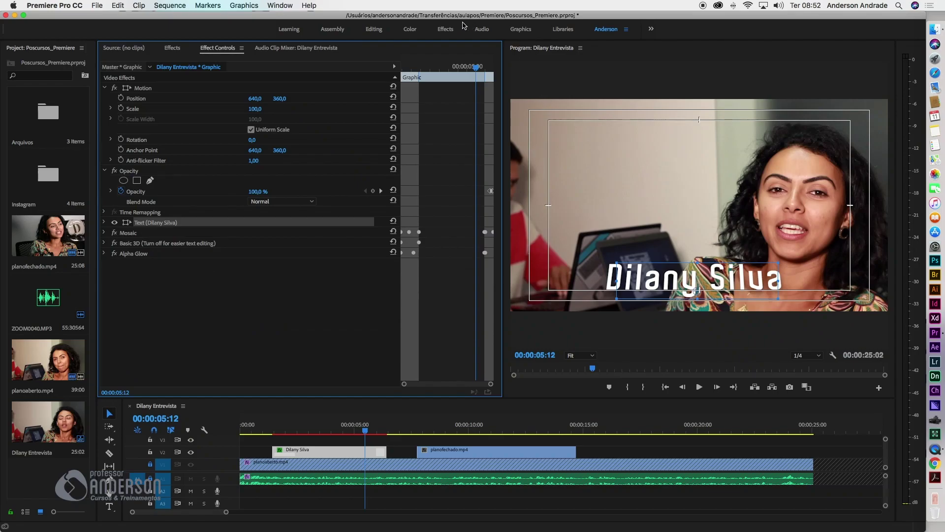
click(280, 5)
Shrink the name title's font size to 88 in Essential Graphics Edit.
click(296, 182)
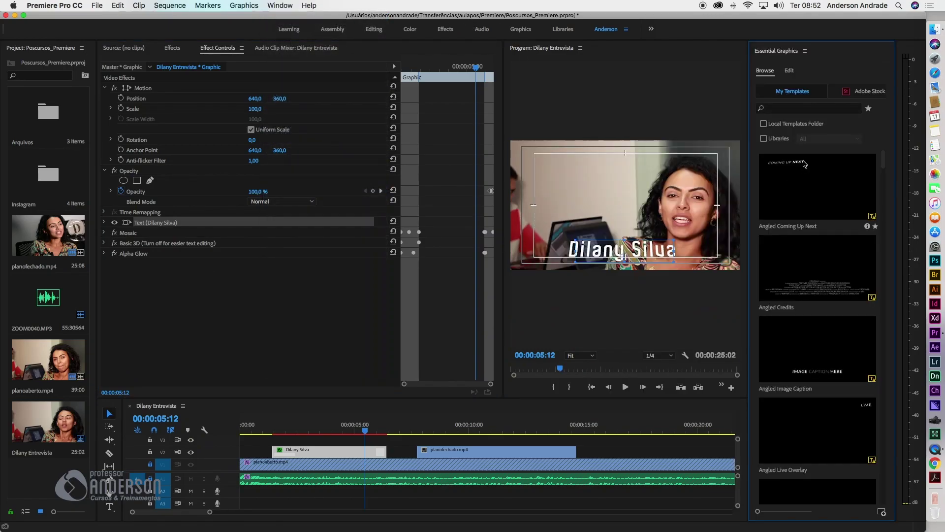
click(791, 71)
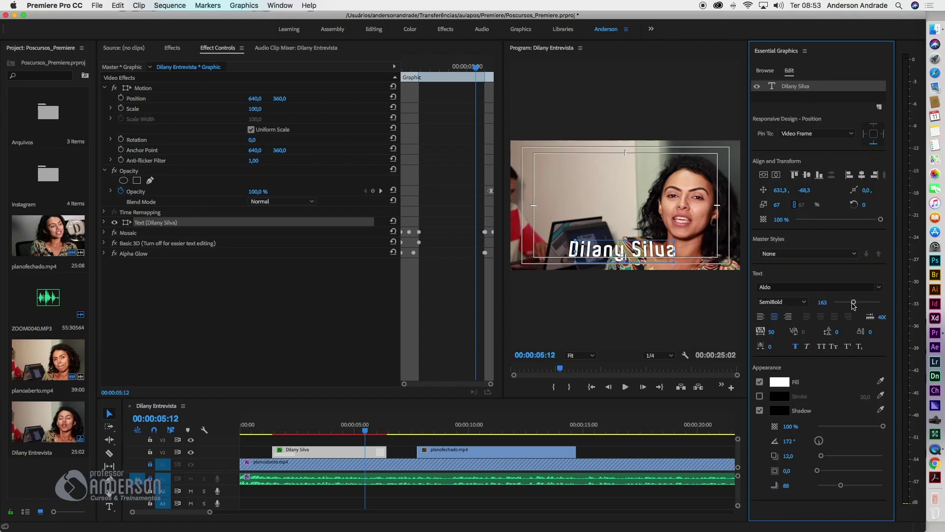
drag(853, 306, 844, 307)
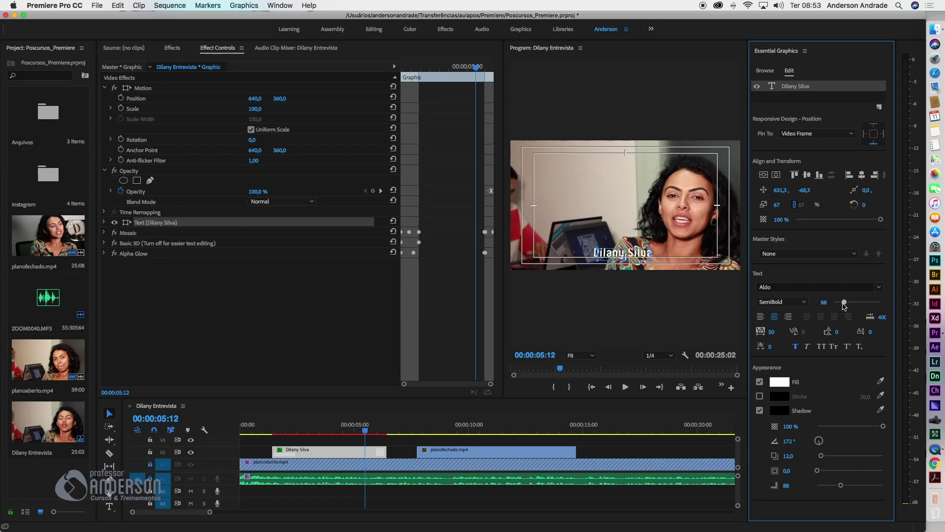
Reset the workspace to its saved layout and play back the smaller title.
click(626, 30)
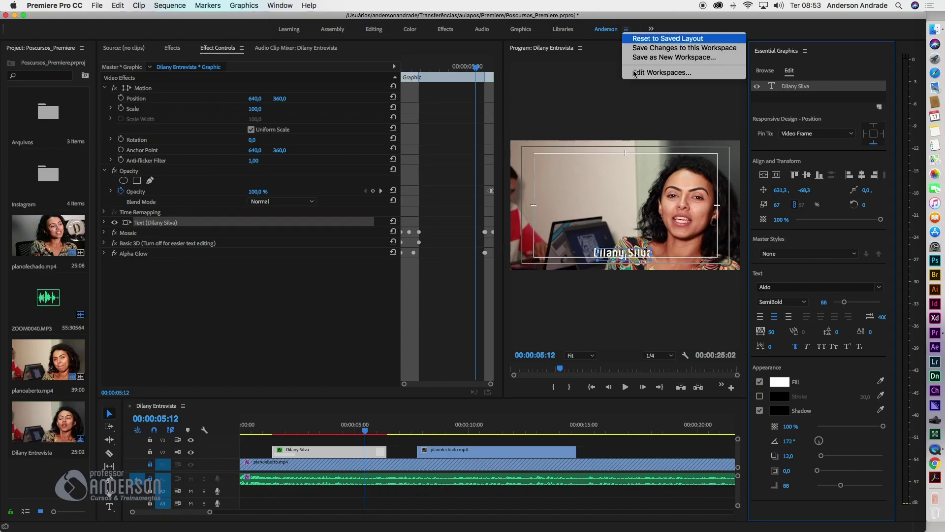
click(668, 38)
key(space)
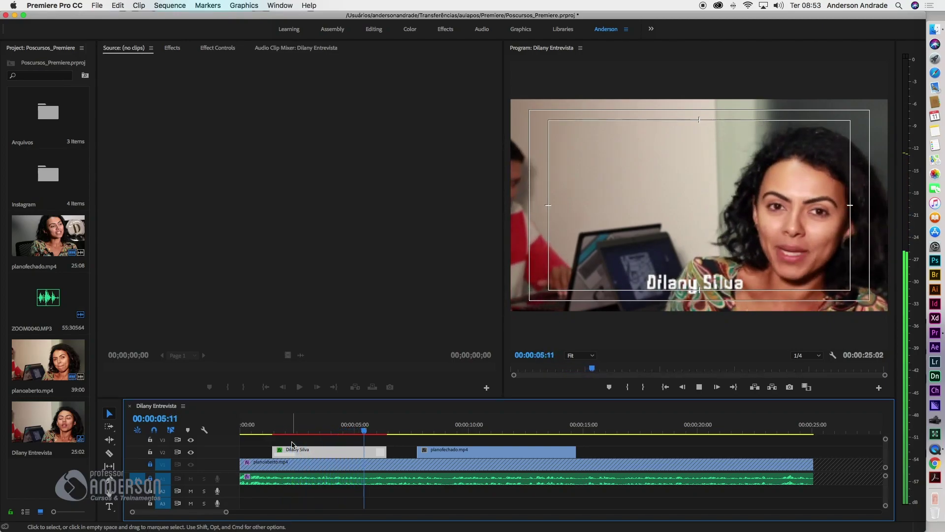
key(space)
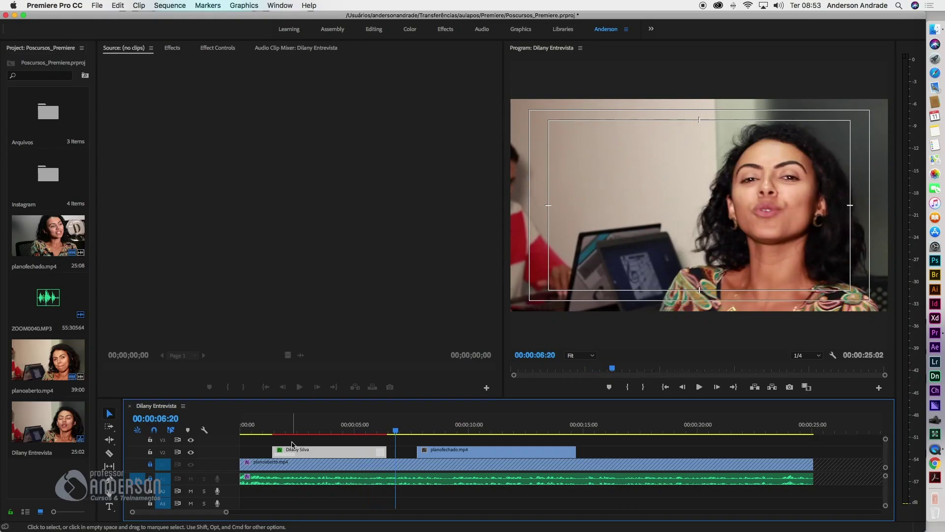